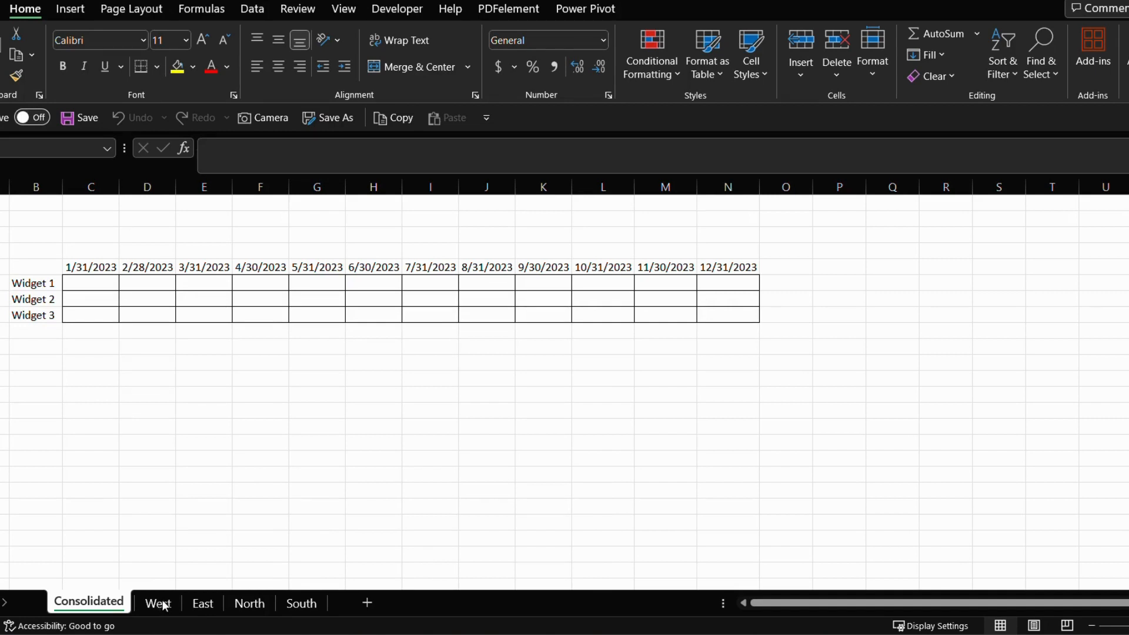
Review the widget tables on the West, East, North and South sheets and return to the Consolidated sheet.
left_click(160, 603)
left_click(206, 604)
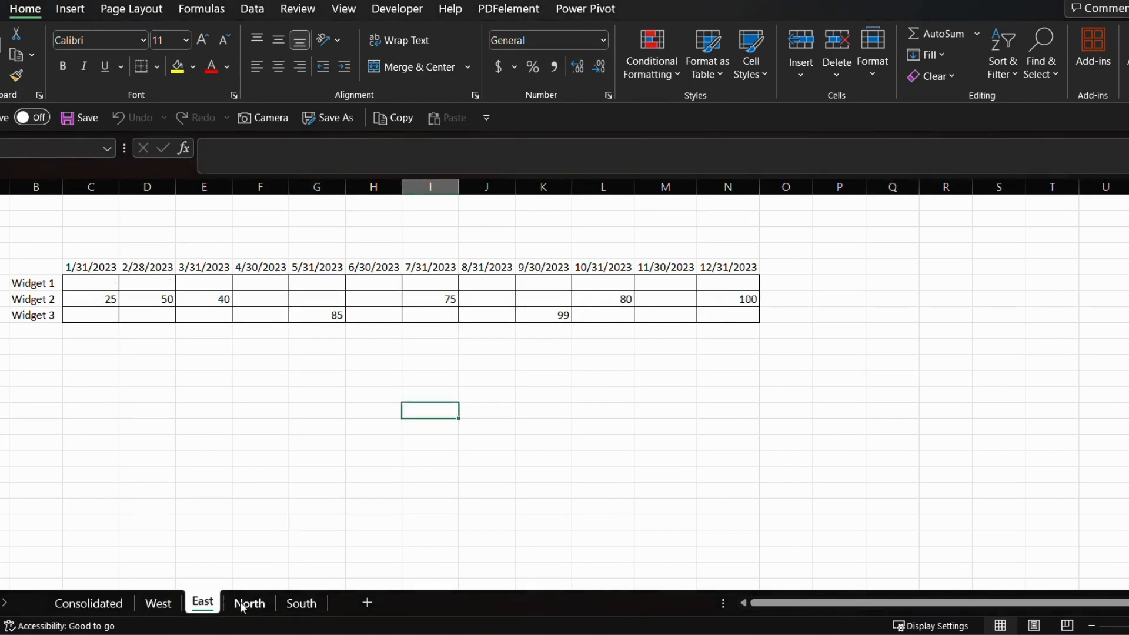
left_click(250, 604)
left_click(300, 602)
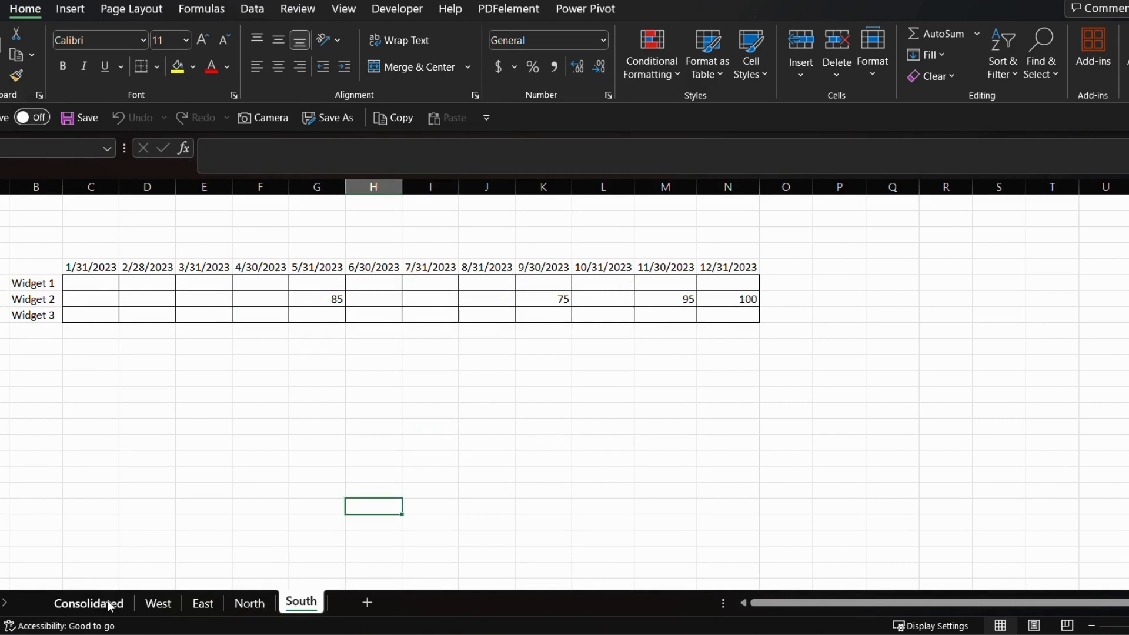
left_click(241, 604)
left_click(200, 605)
left_click(157, 603)
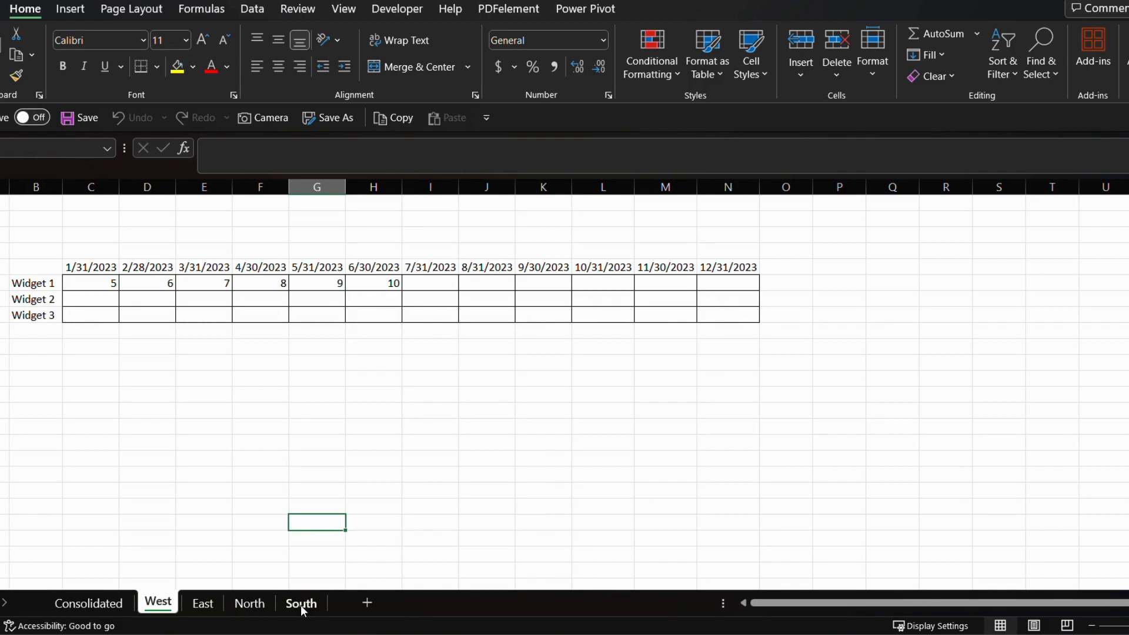
left_click(67, 605)
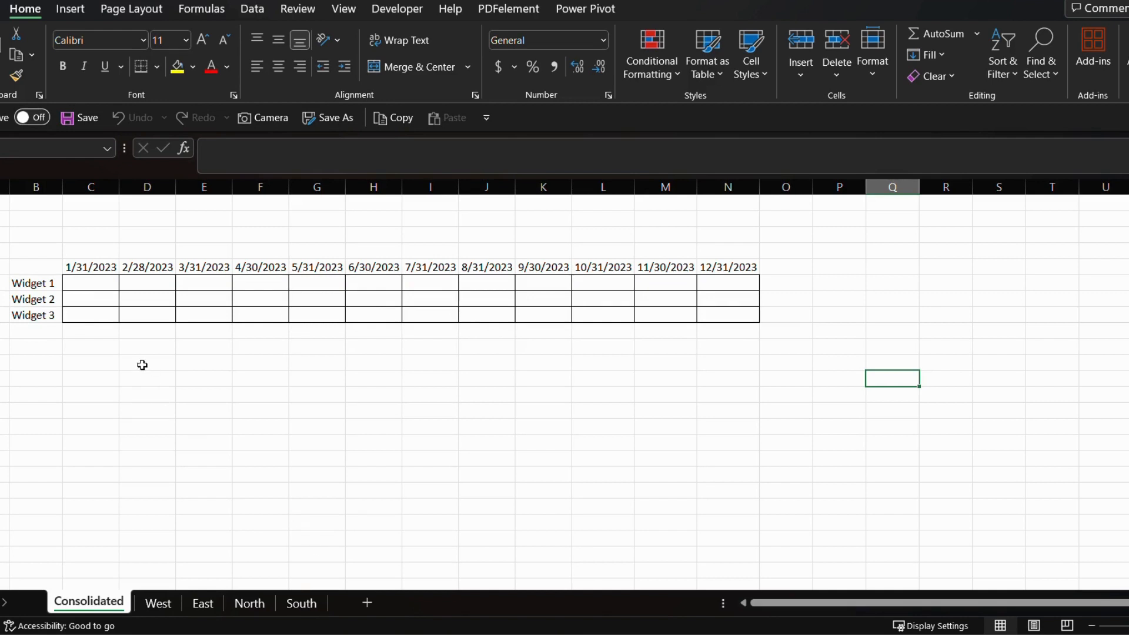
In the Consolidated sheet's Widget 1 cell for 1/31/2023, enter a formula adding cell C6 from the West, East, North and South sheets.
left_click(85, 281)
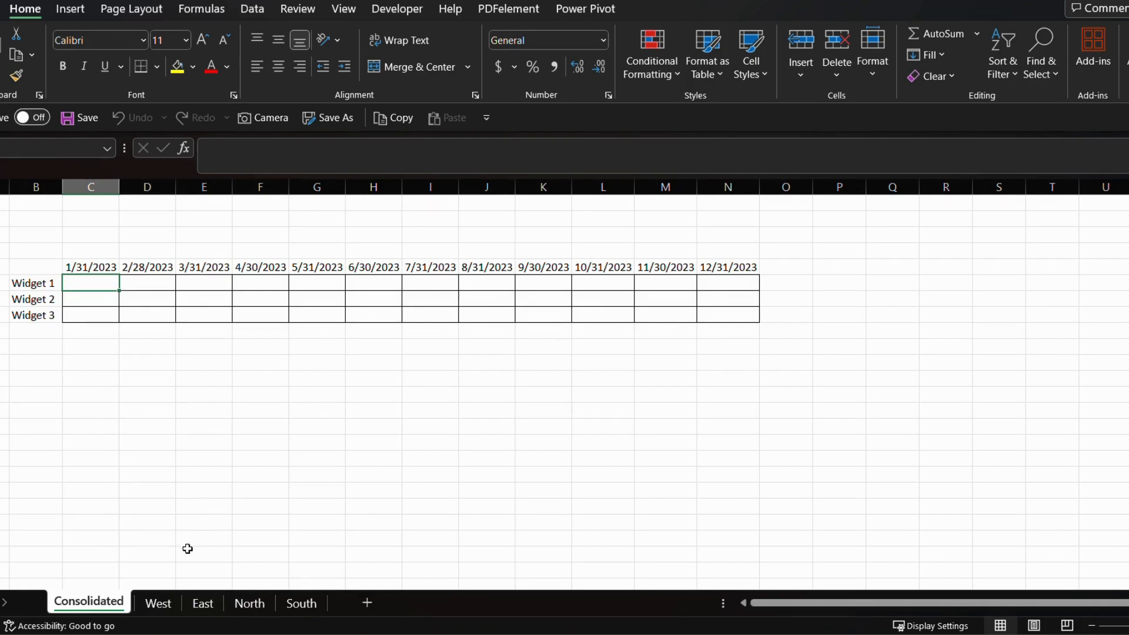
type("=")
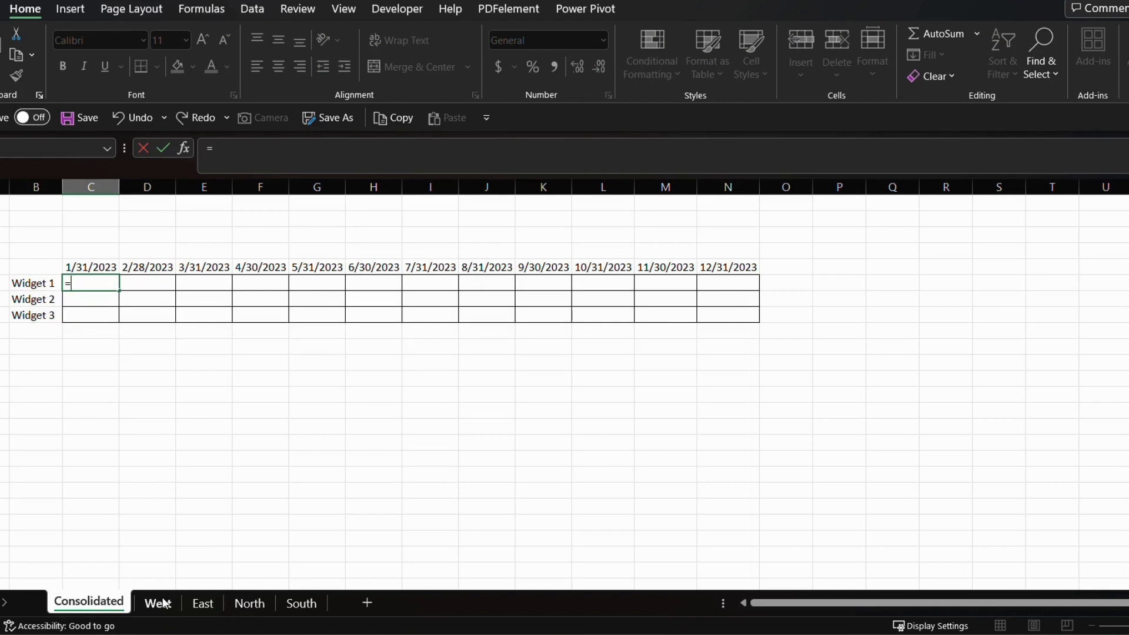
left_click(164, 603)
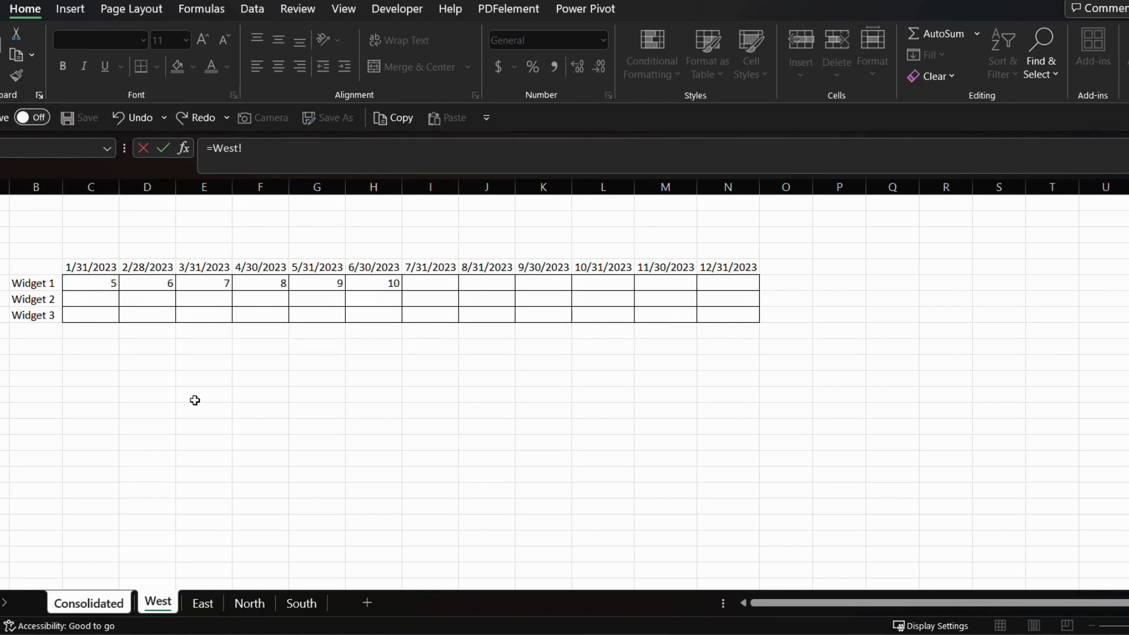
left_click(98, 279)
type("+")
left_click(205, 609)
left_click(112, 280)
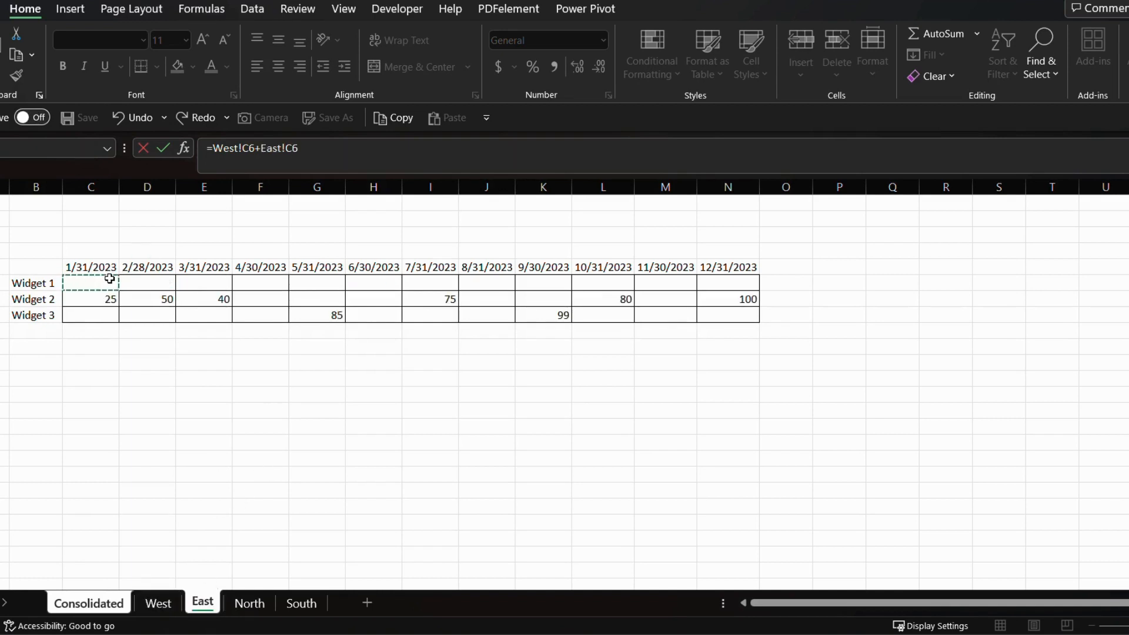
type("+")
left_click(252, 608)
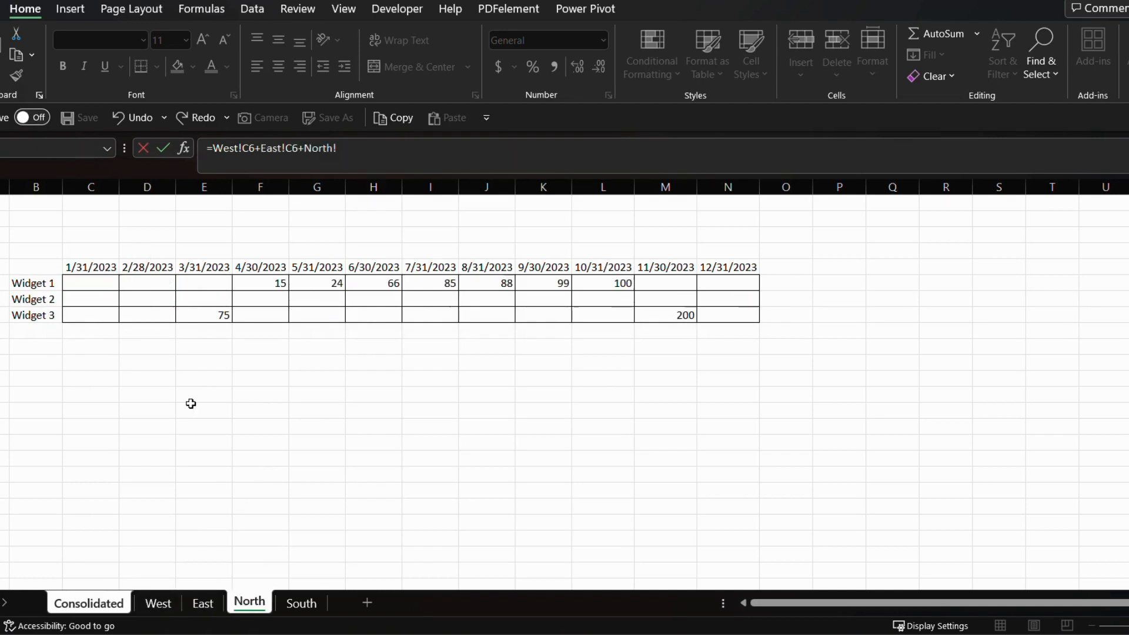
left_click(100, 287)
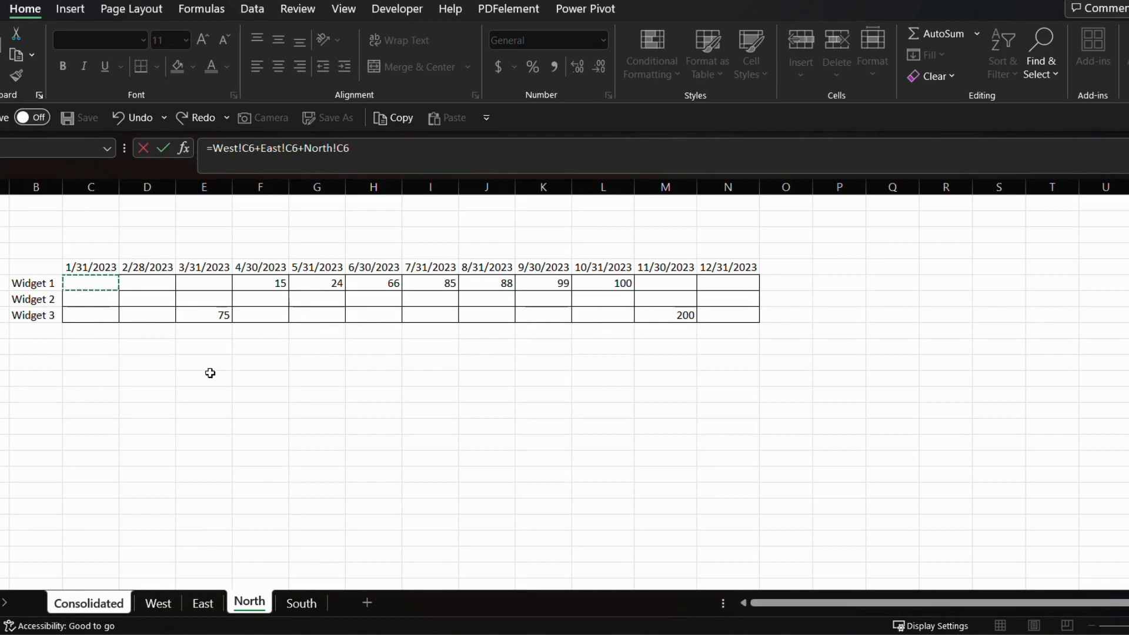
type("+")
left_click(301, 603)
left_click(87, 283)
key("Return")
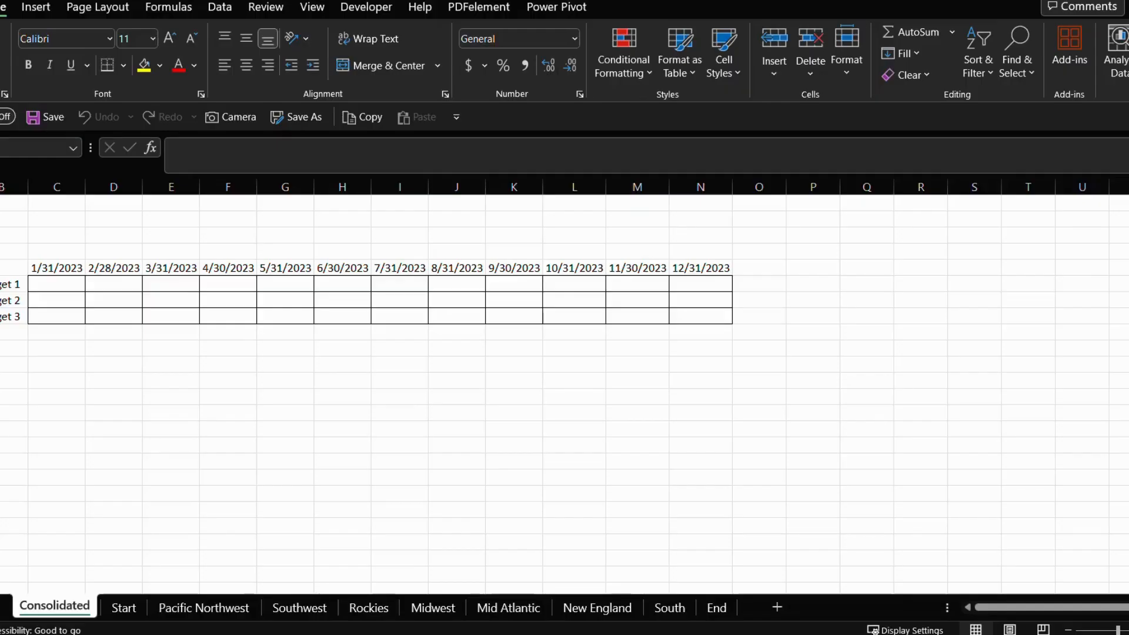
In the workbook with more regions, review every regional sheet from Pacific Northwest through South and return to Consolidated.
left_click(251, 611)
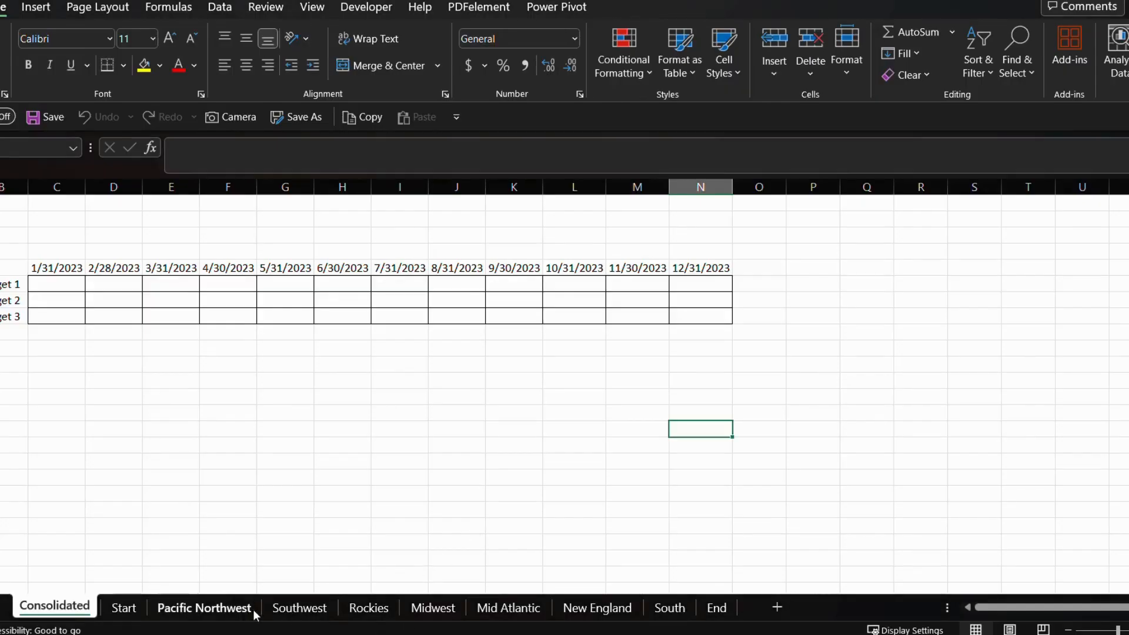
left_click(285, 612)
left_click(365, 610)
left_click(443, 612)
left_click(509, 609)
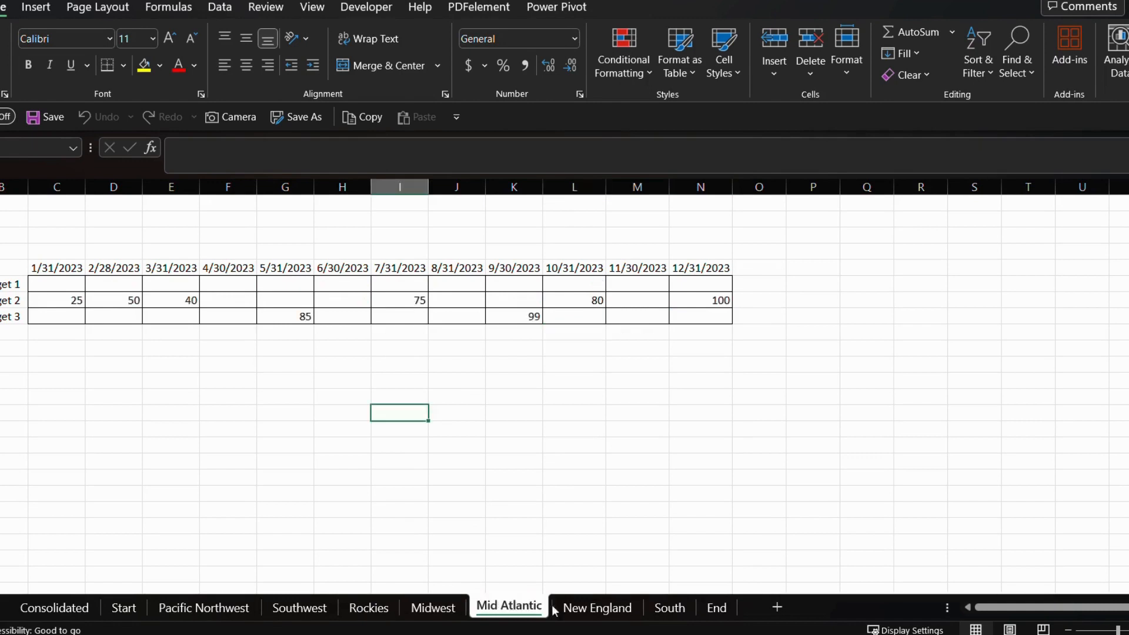
left_click(597, 609)
left_click(669, 609)
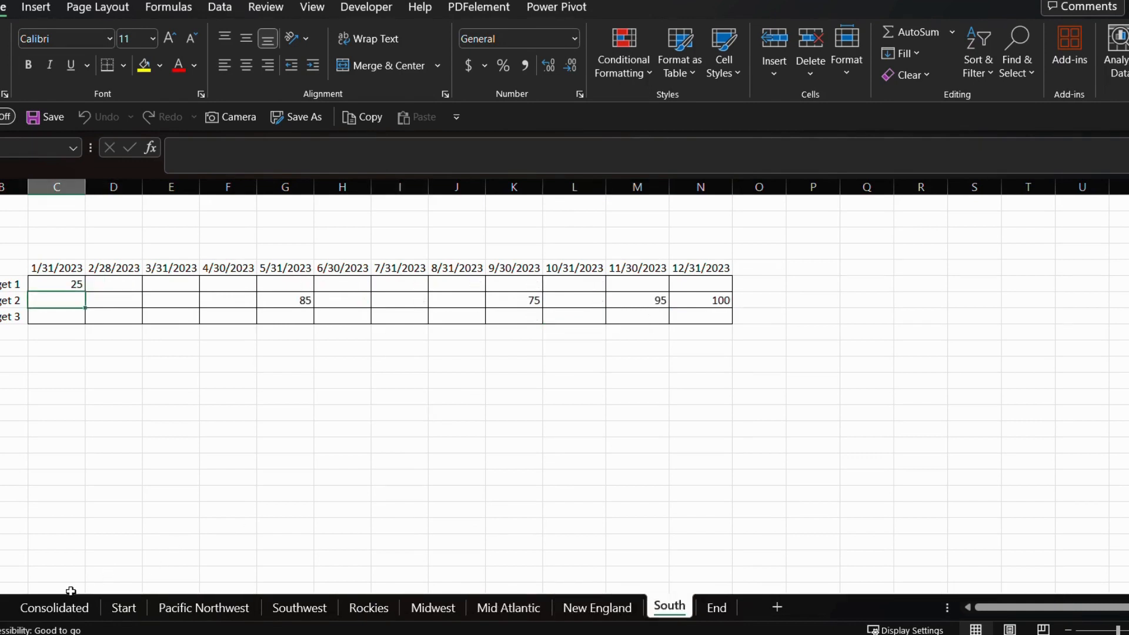
left_click(68, 609)
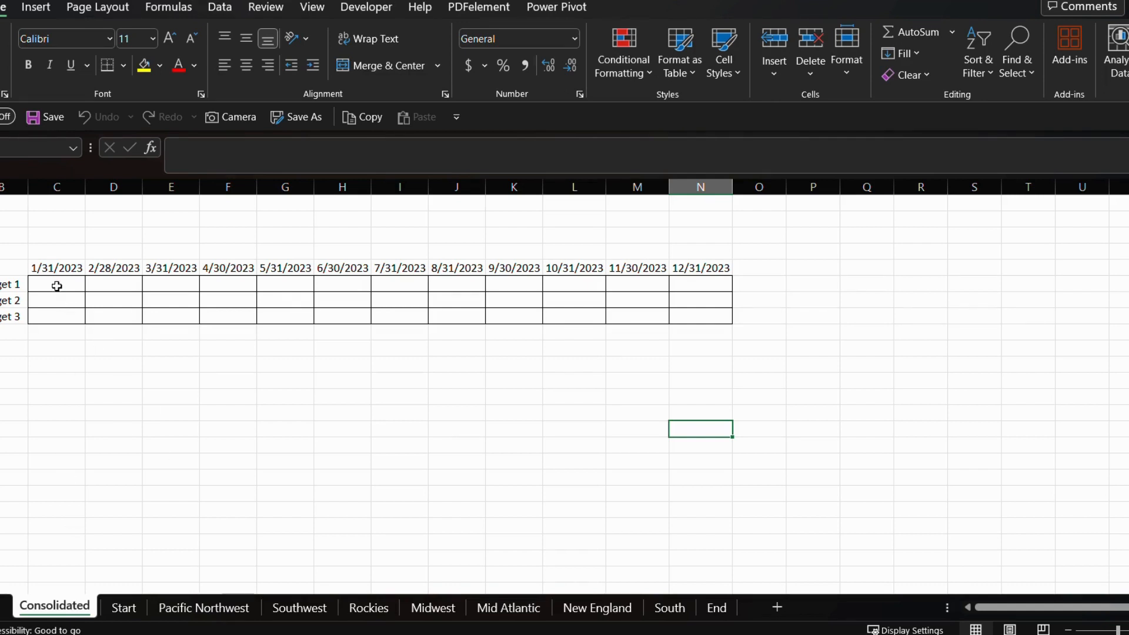
Compare the table layout on the Pacific Northwest, Southwest, Rockies, Midwest and Mid Atlantic sheets with the Consolidated sheet.
left_click(243, 608)
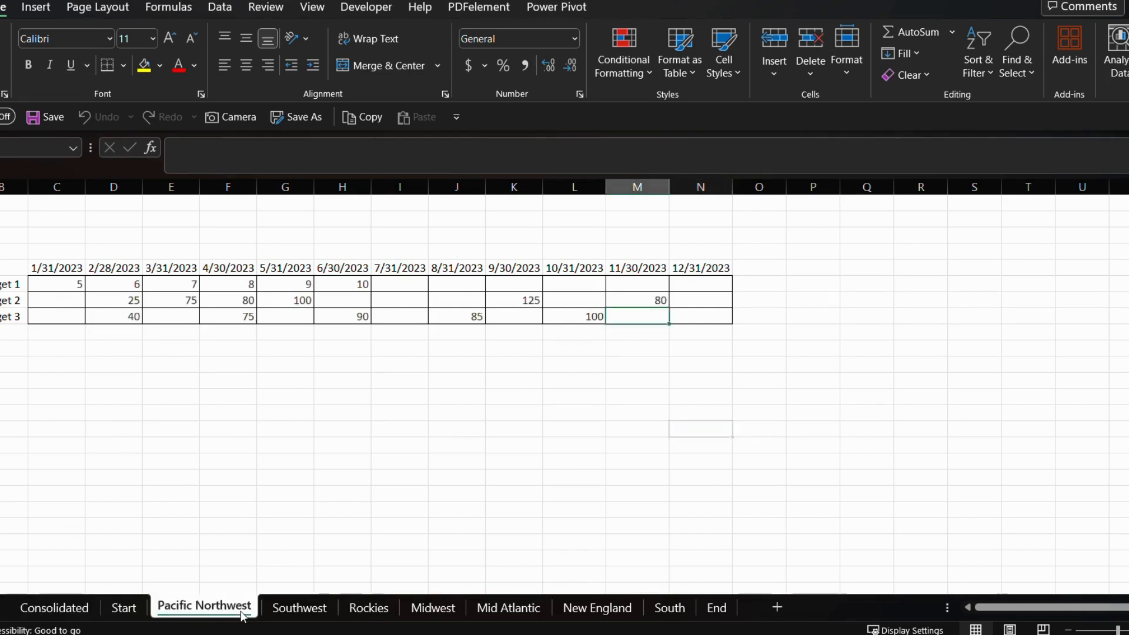
left_click(299, 608)
left_click(369, 608)
left_click(435, 608)
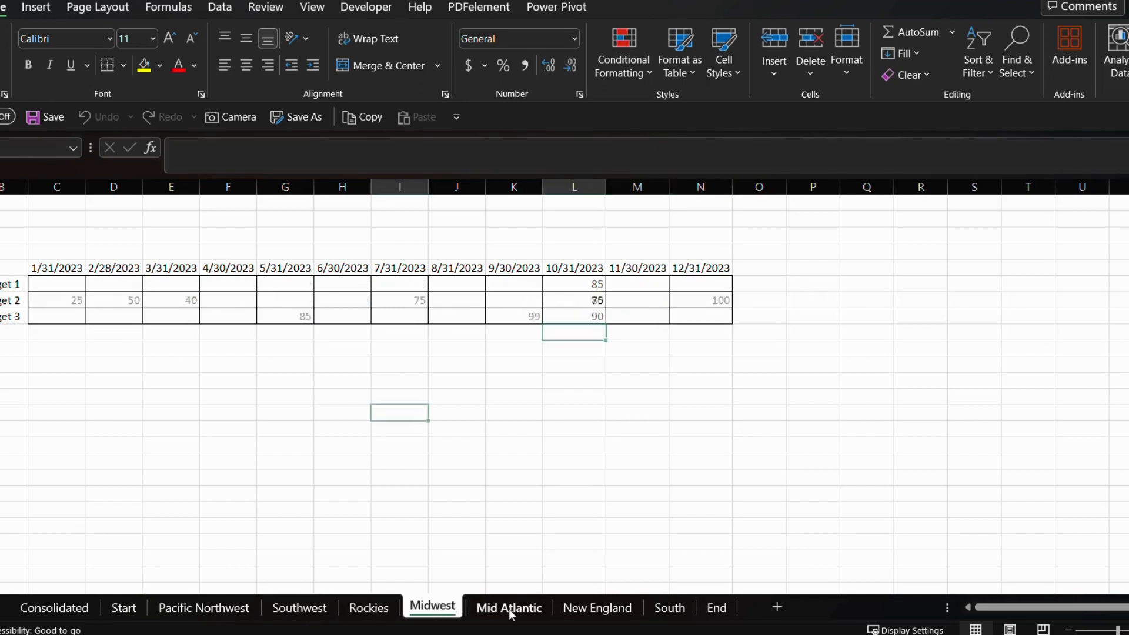
left_click(510, 611)
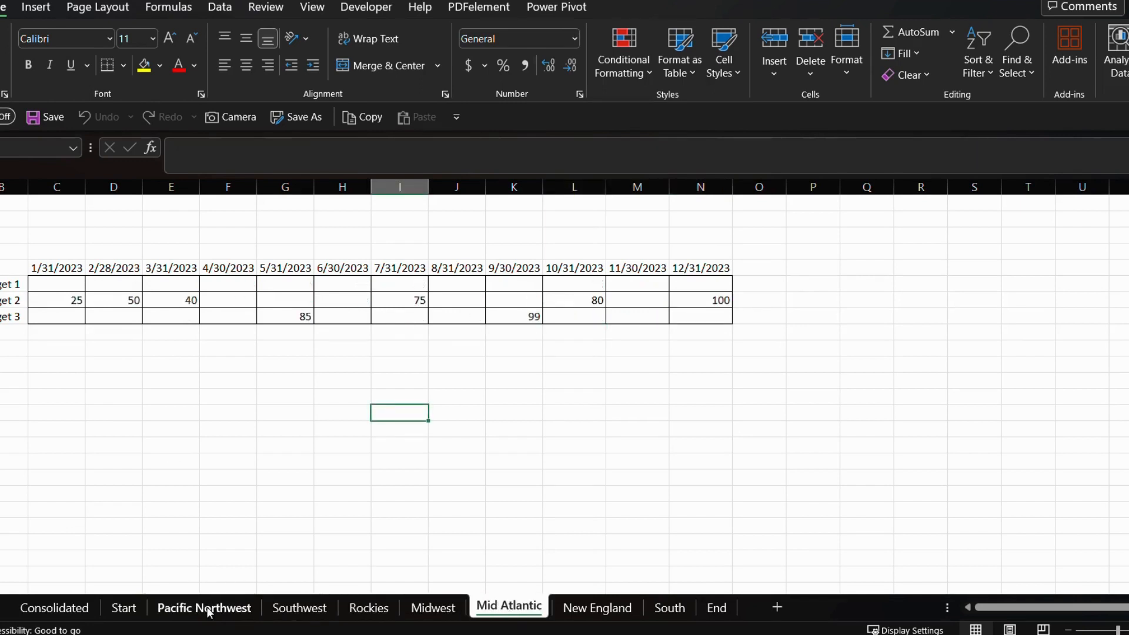
left_click(54, 608)
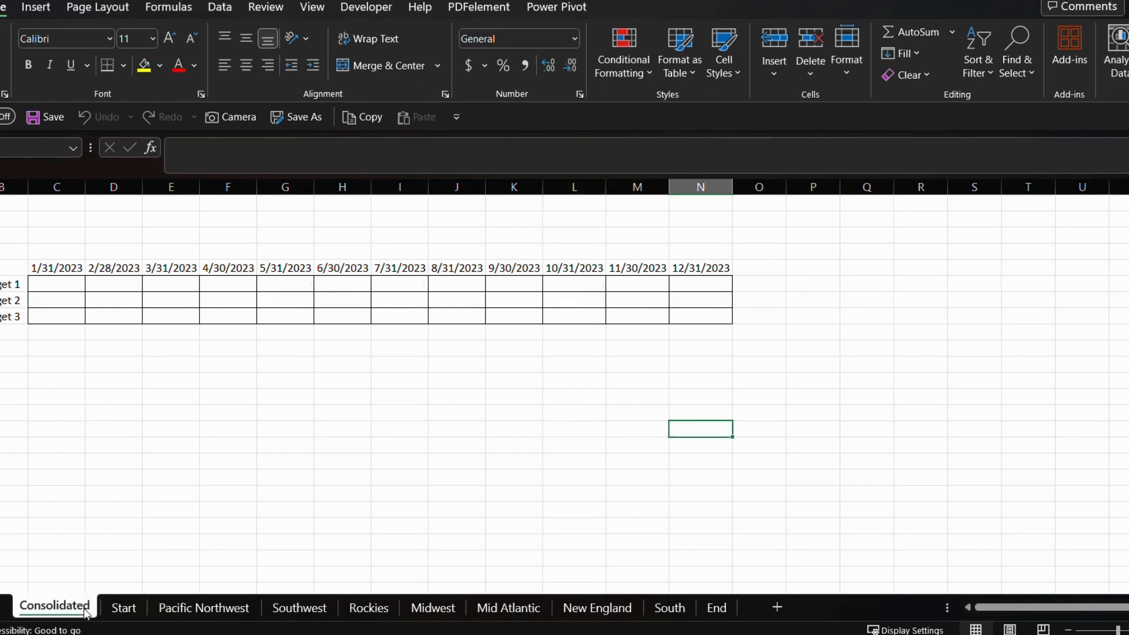
Check the position of the Widget 1 cell for 1/31/2023 on the Consolidated, Pacific Northwest, Southwest, Rockies and Midwest sheets.
left_click(55, 284)
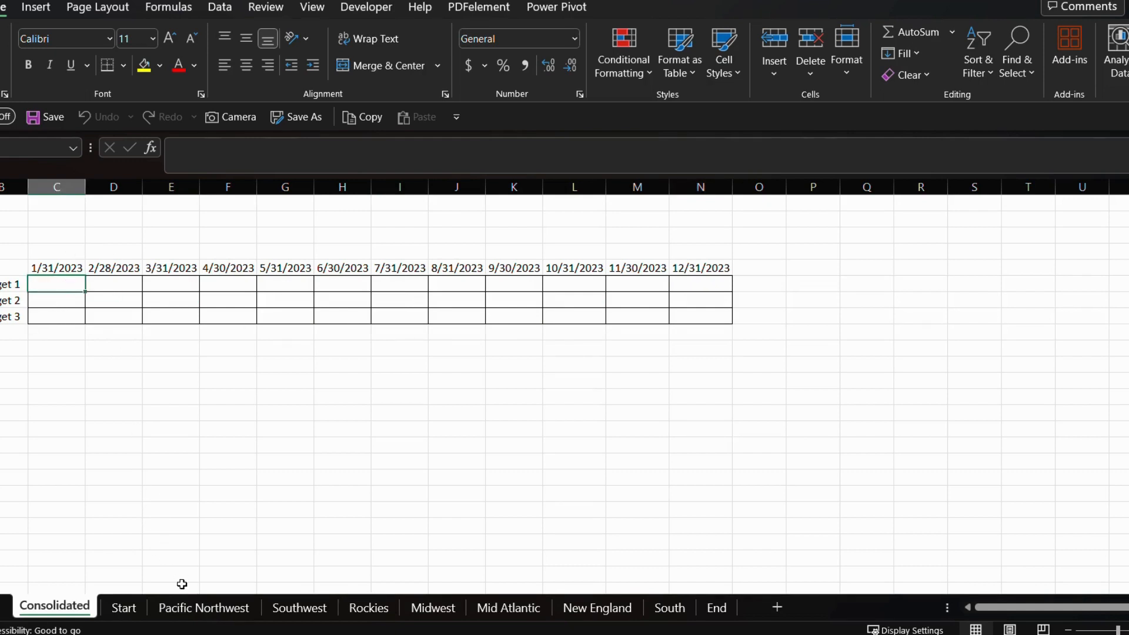
left_click(185, 607)
left_click(45, 284)
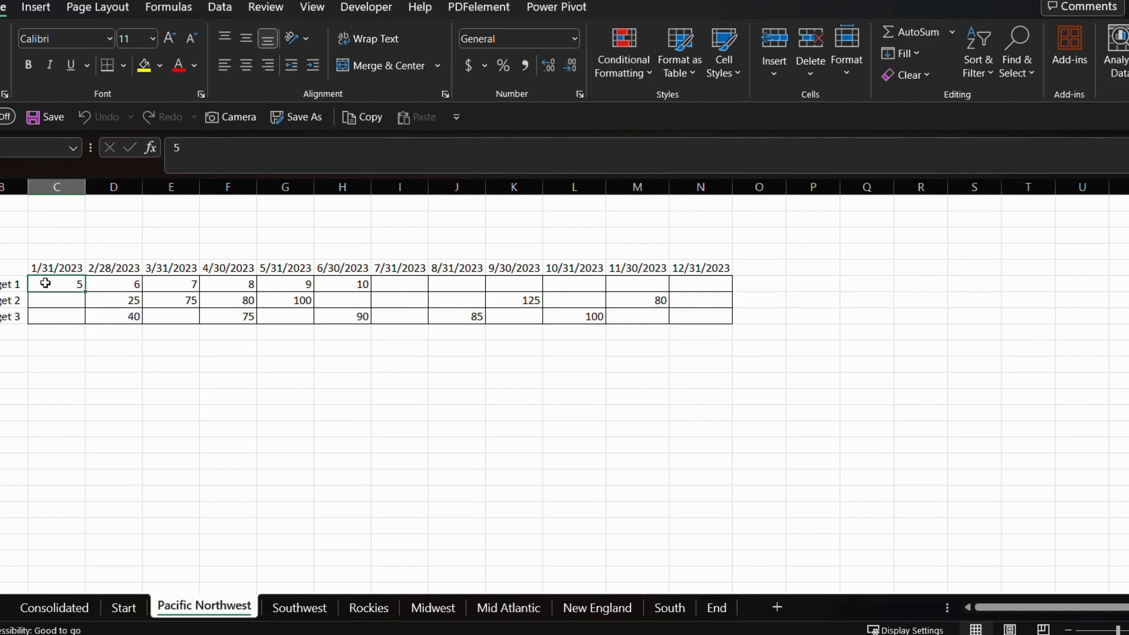
left_click(300, 607)
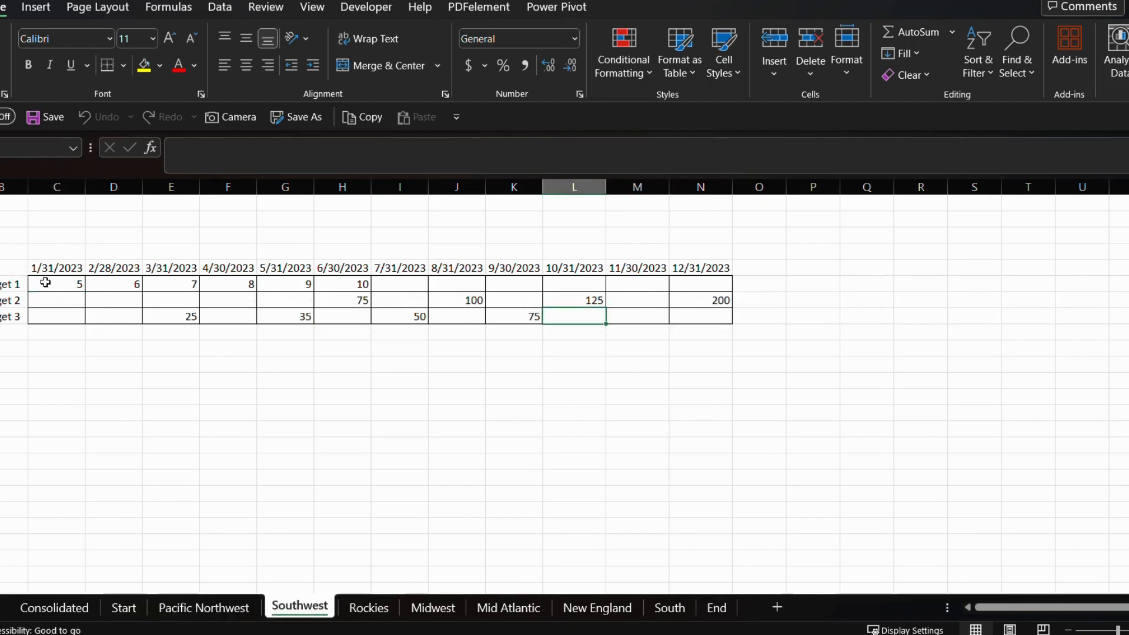
left_click(45, 283)
left_click(379, 606)
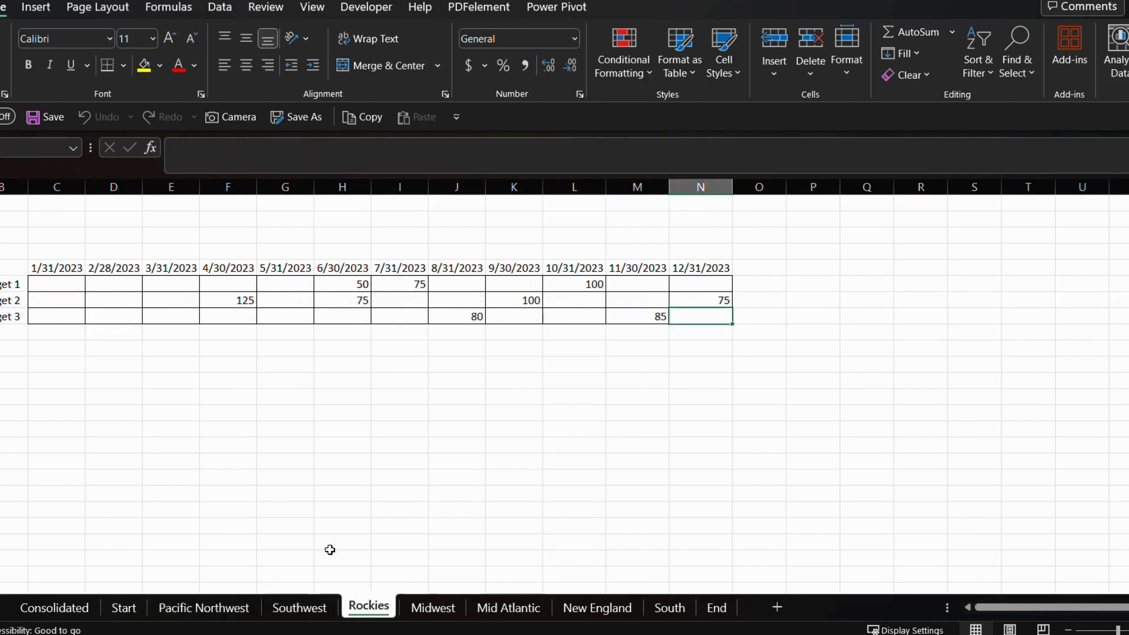
left_click(47, 283)
left_click(454, 610)
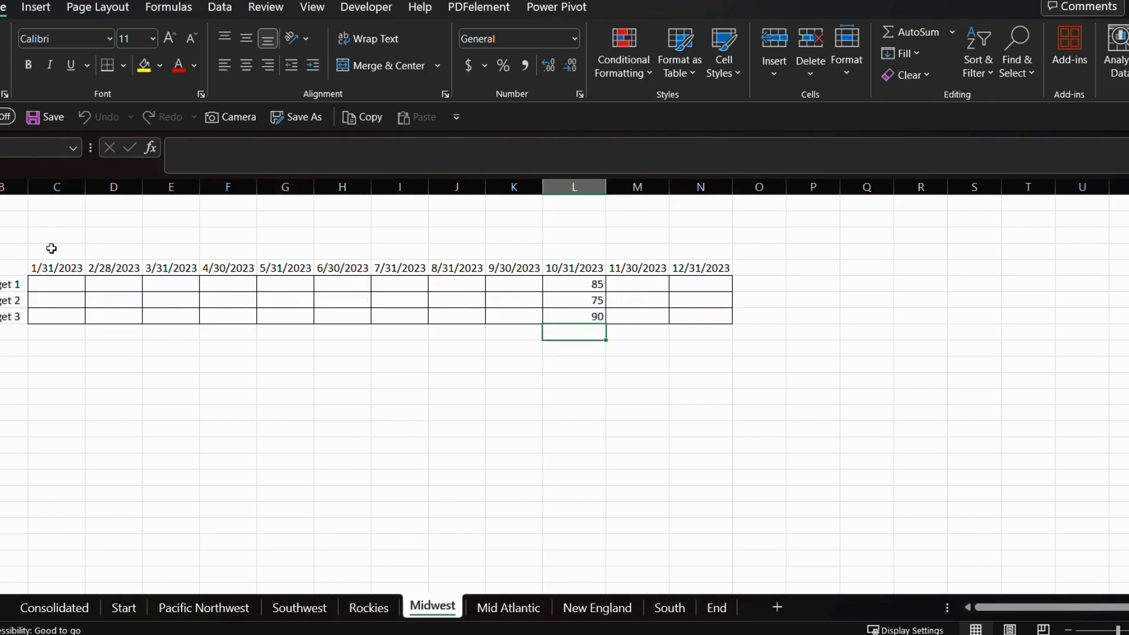
left_click(51, 287)
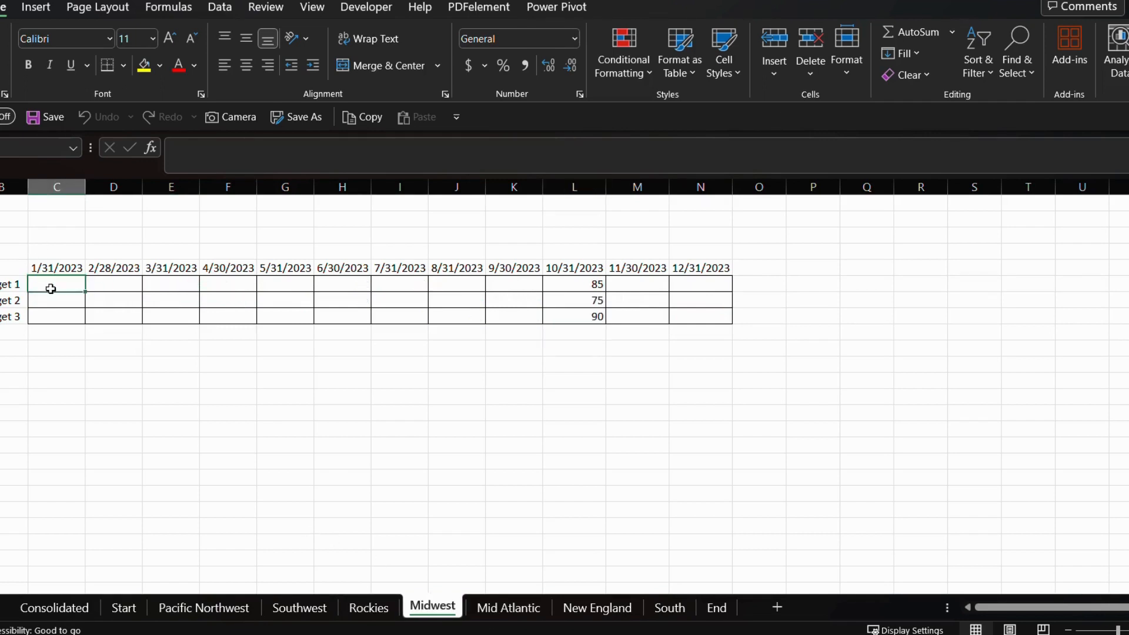
left_click(61, 608)
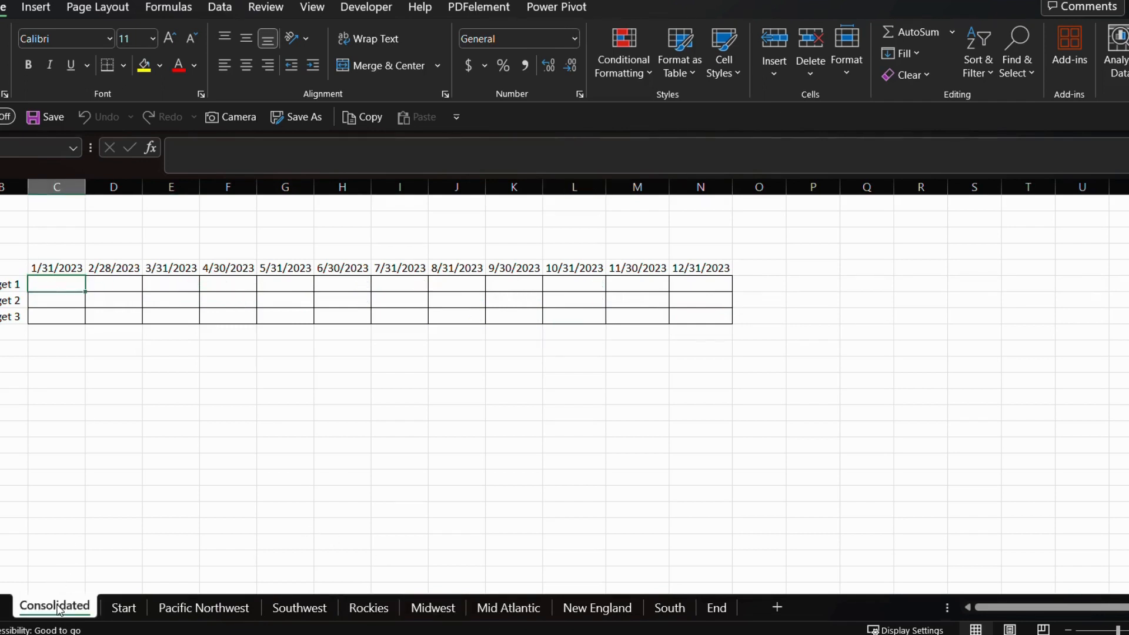
Examine the Start and End sheets that bracket the regional sheets and return to Consolidated.
left_click(124, 608)
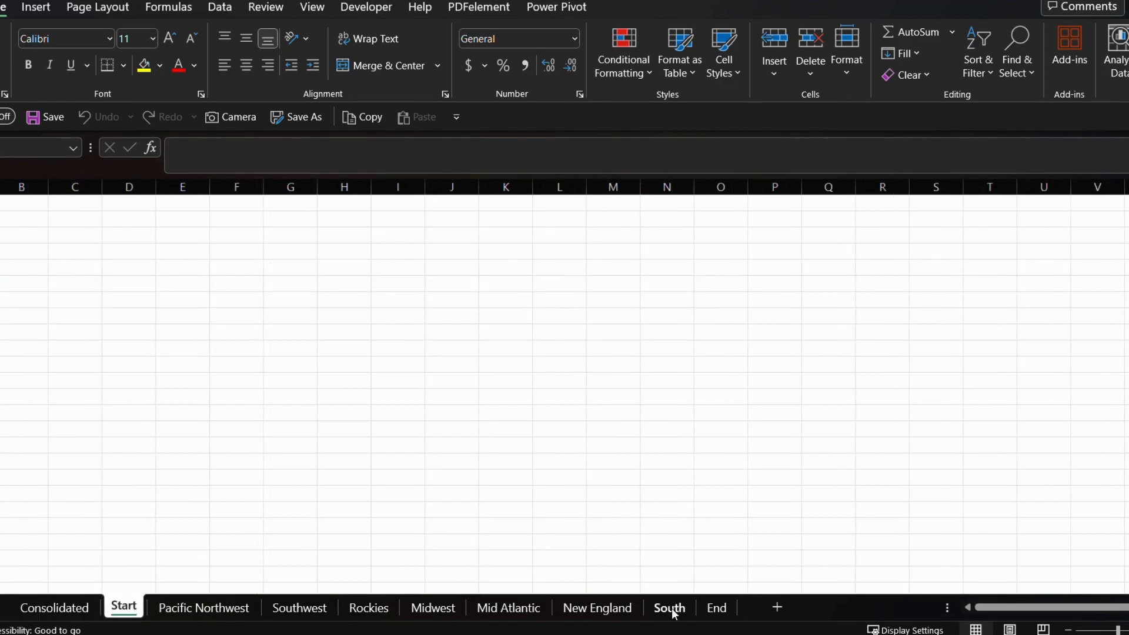
left_click(717, 608)
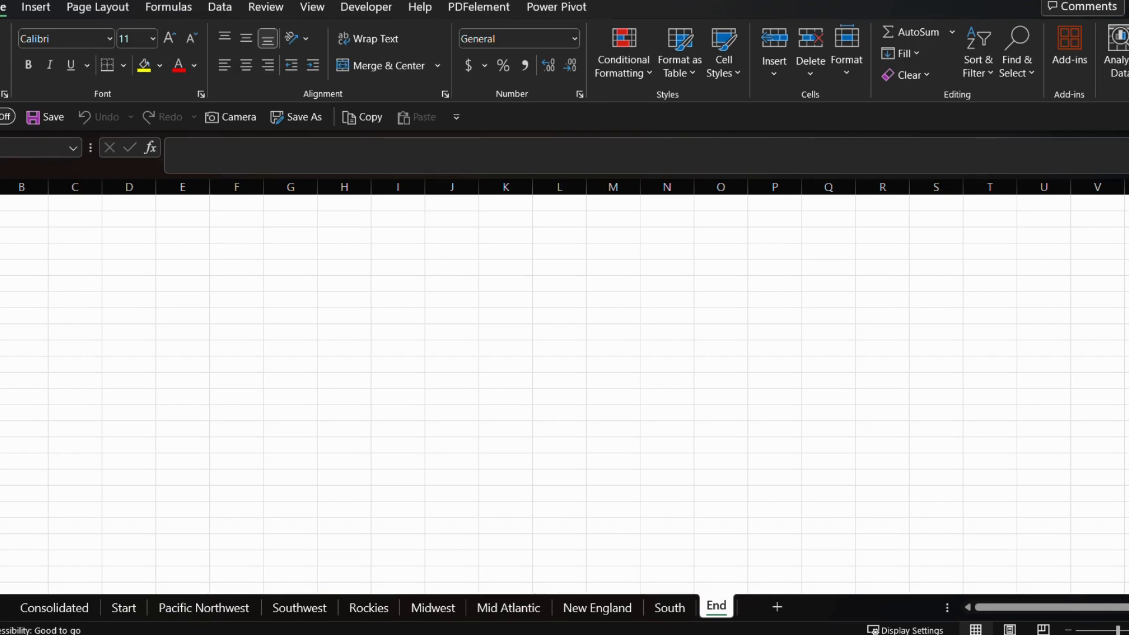
left_click(71, 616)
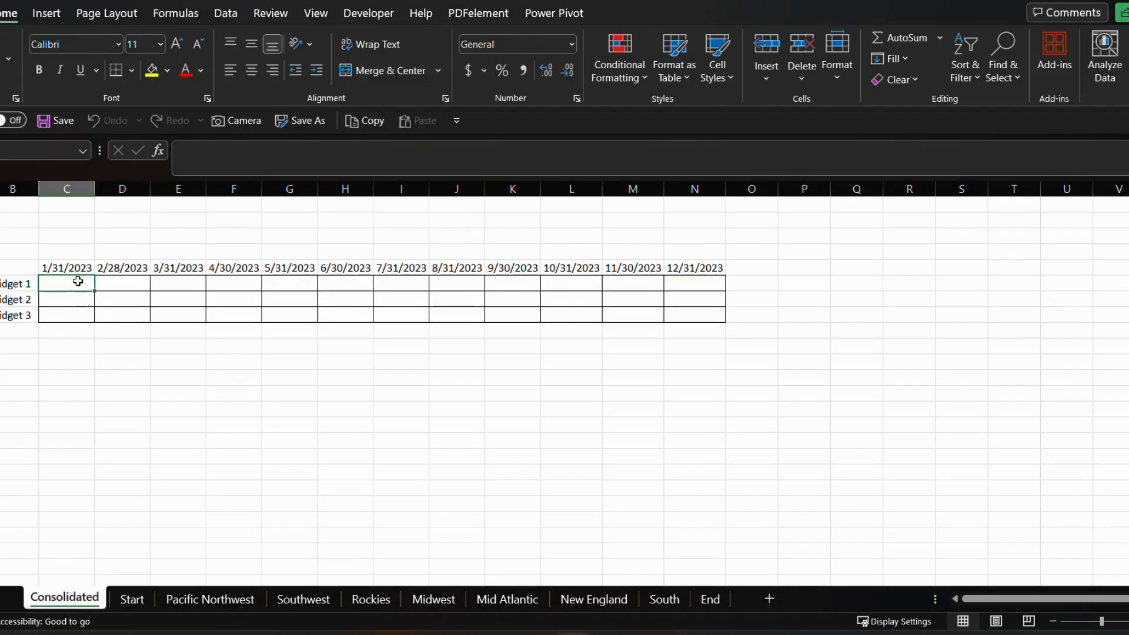
Enter =SUM('Pacific Northwest:South'!C6) in the Consolidated sheet's Widget 1 cell for 1/31/2023.
type("=")
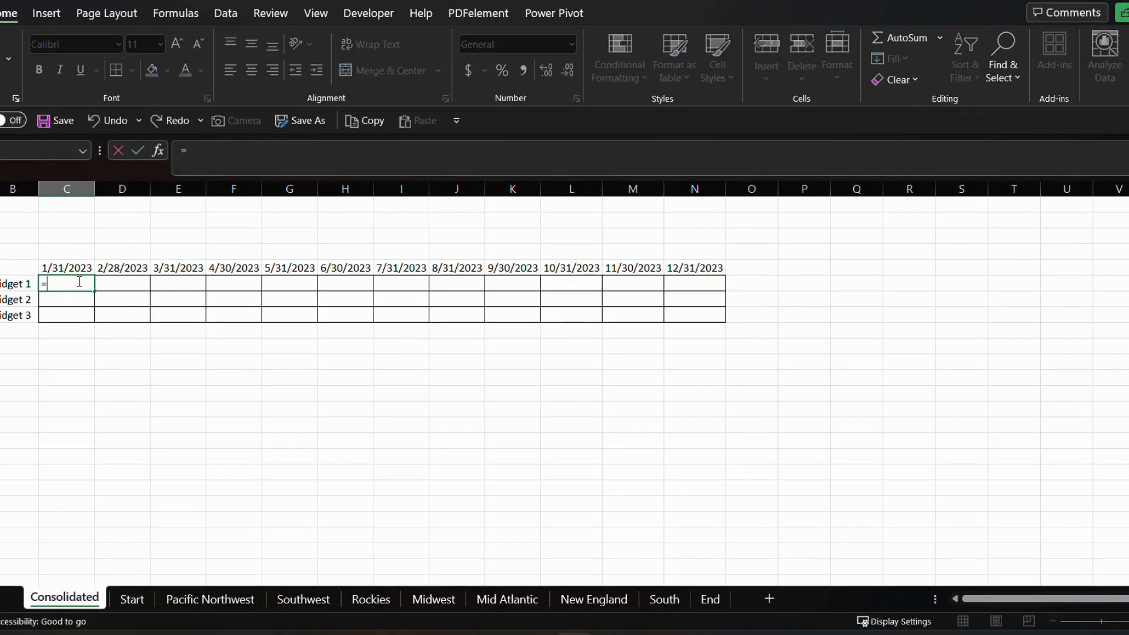
type("SUM(")
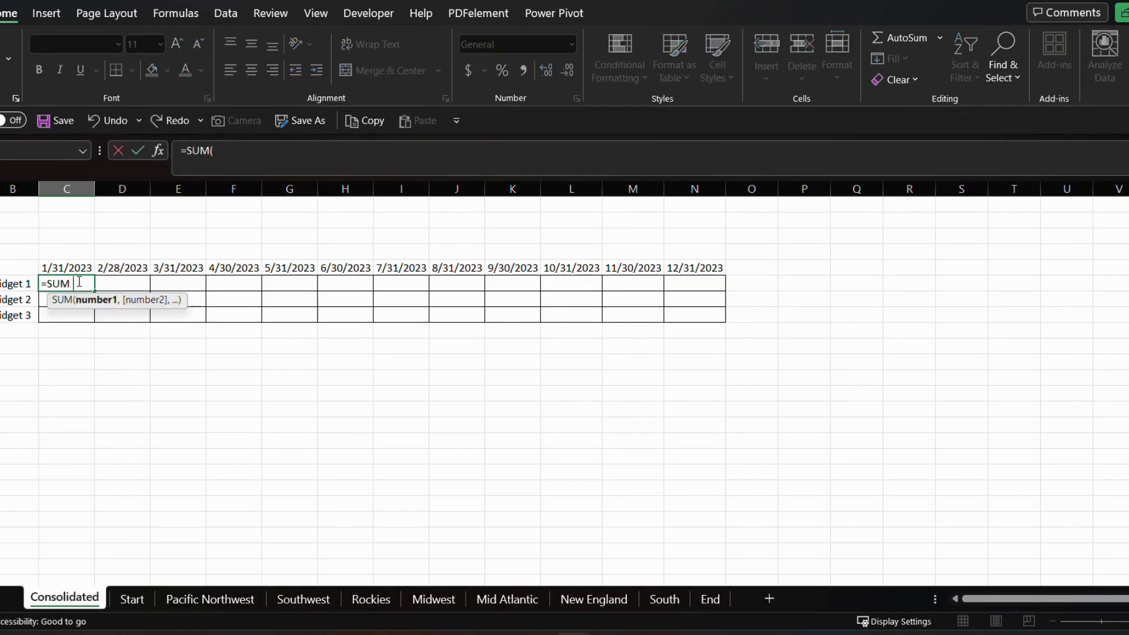
type("'Paci")
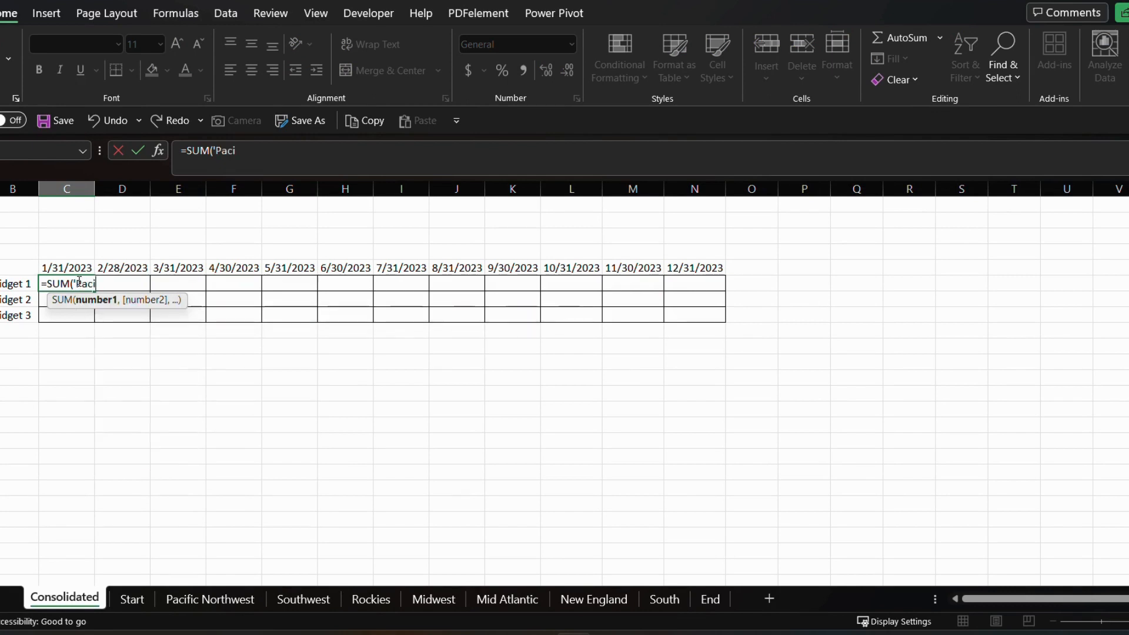
type("fic NOrthwe")
key("BackSpace")
key("BackSpace")
key("BackSpace")
key("BackSpace")
key("BackSpace")
key("BackSpace")
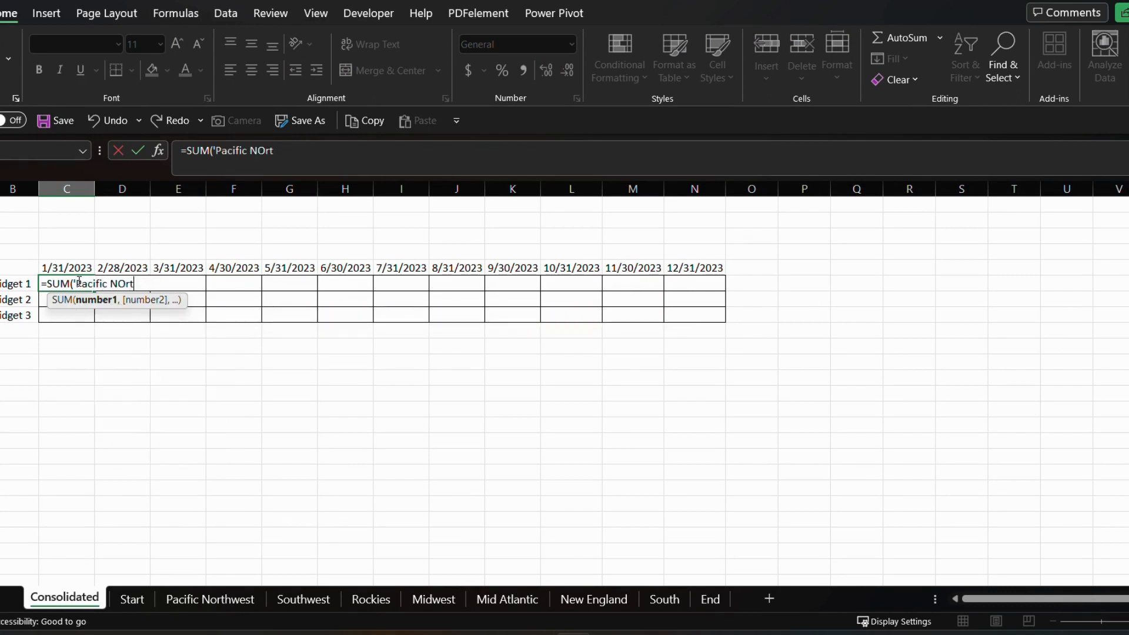
type("orthwest:South")
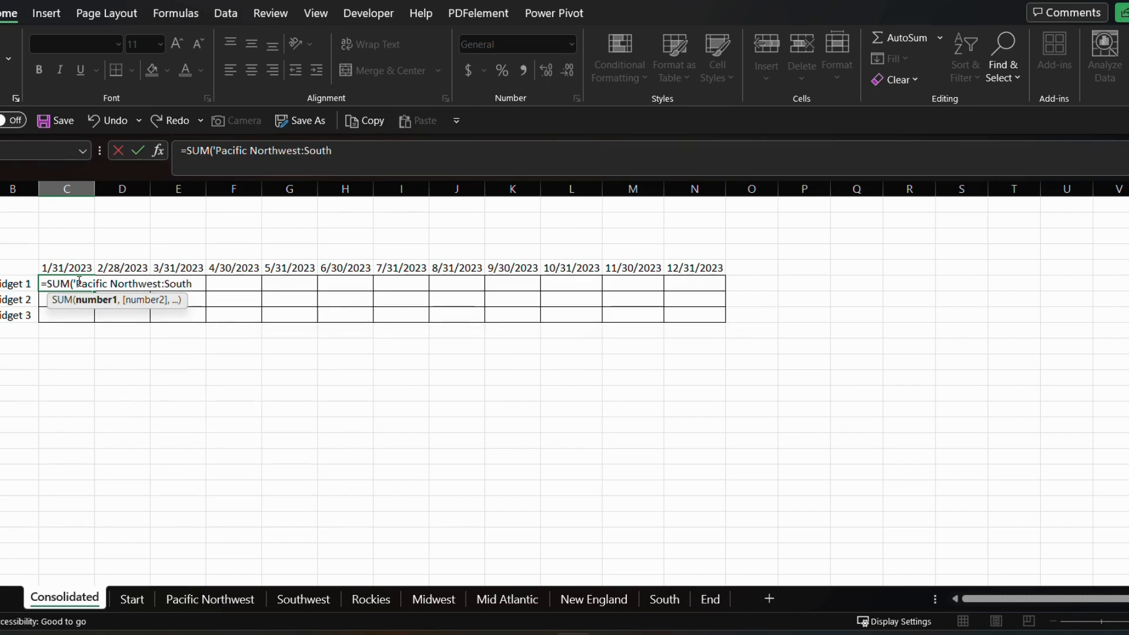
type("'!C6)")
key("Return")
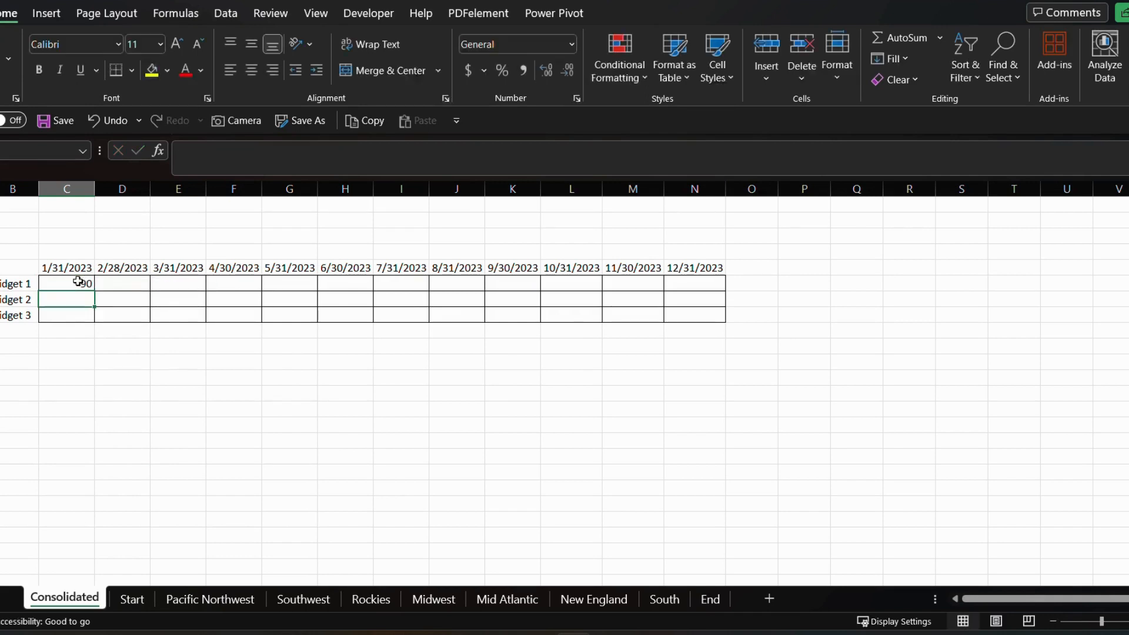
Change the end sheet in Consolidated cell C6's 3D SUM formula to New England, giving =SUM('Pacific Northwest:New England'!C6).
left_click(78, 283)
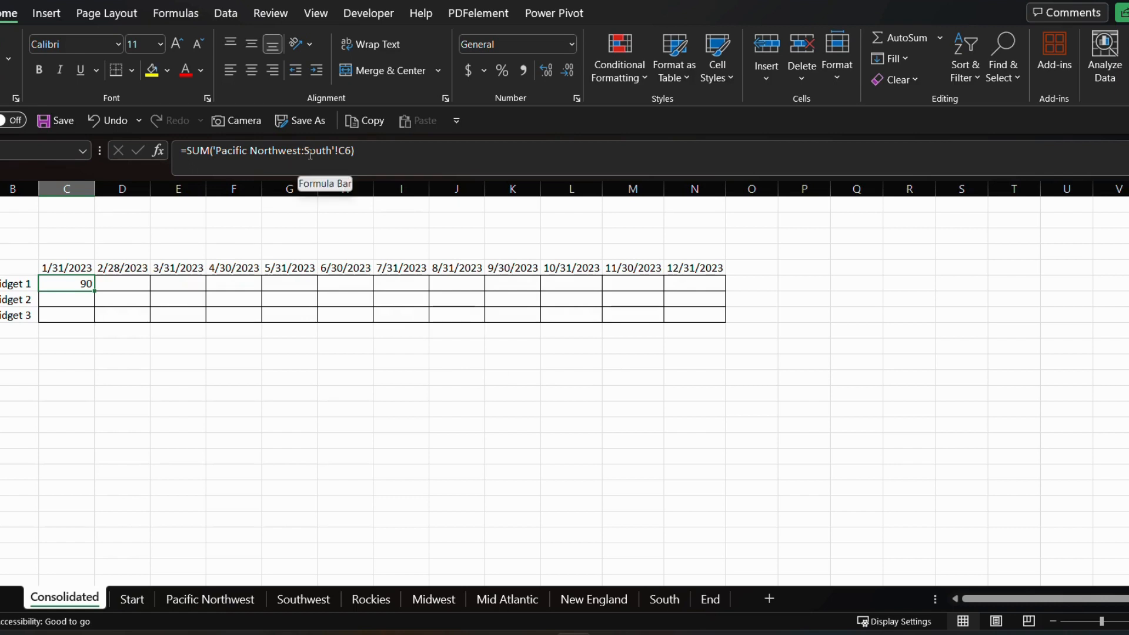
left_click_drag(304, 151, 332, 152)
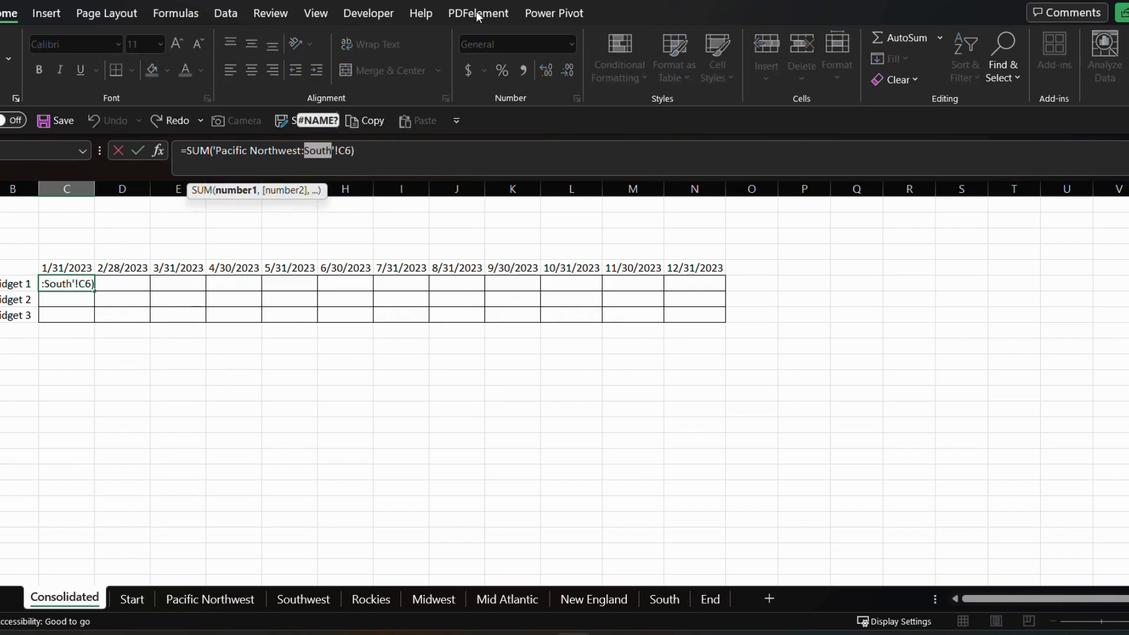
key("BackSpace")
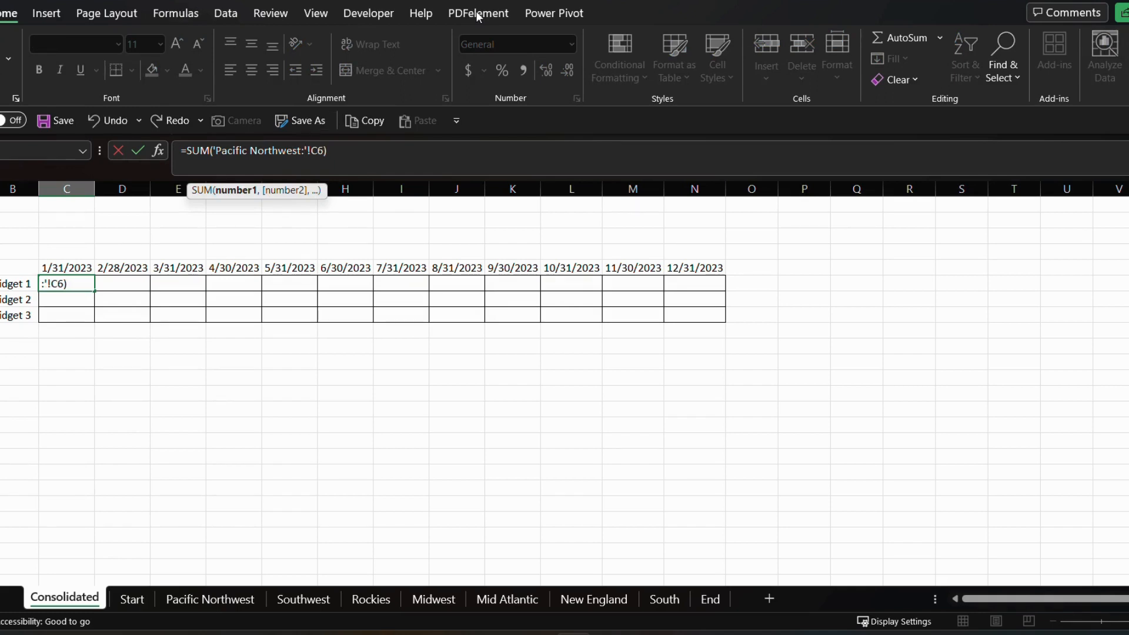
type("New England")
key("Return")
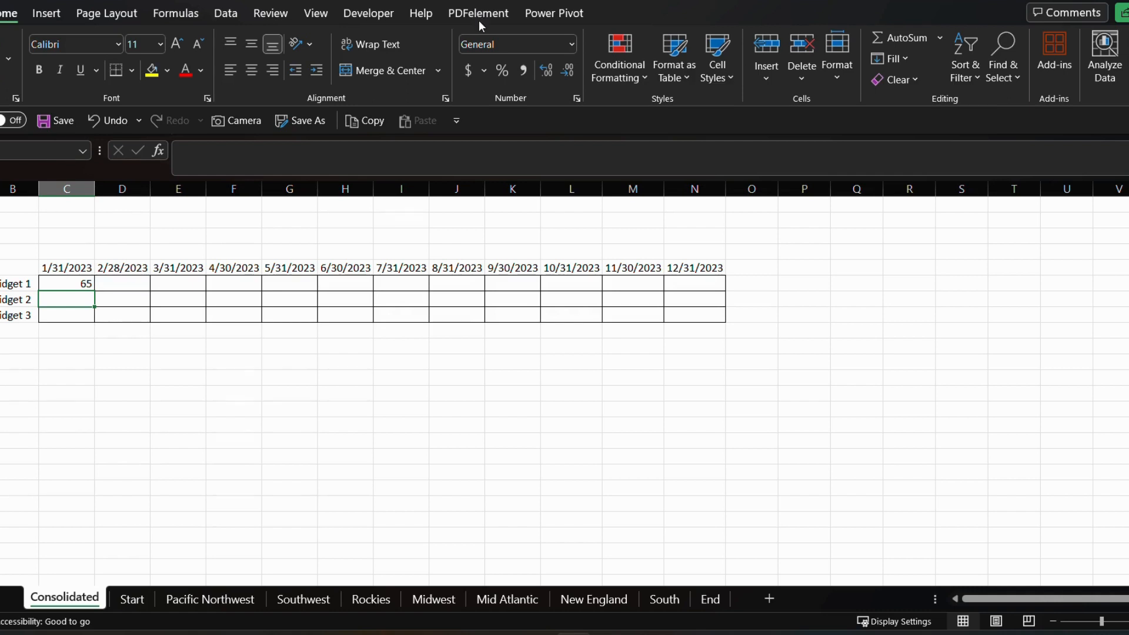
Check the South sheet's Widget 1 figure for 1/31/2023, the Consolidated formula's sheet range, and the Start and End sheets.
left_click(652, 599)
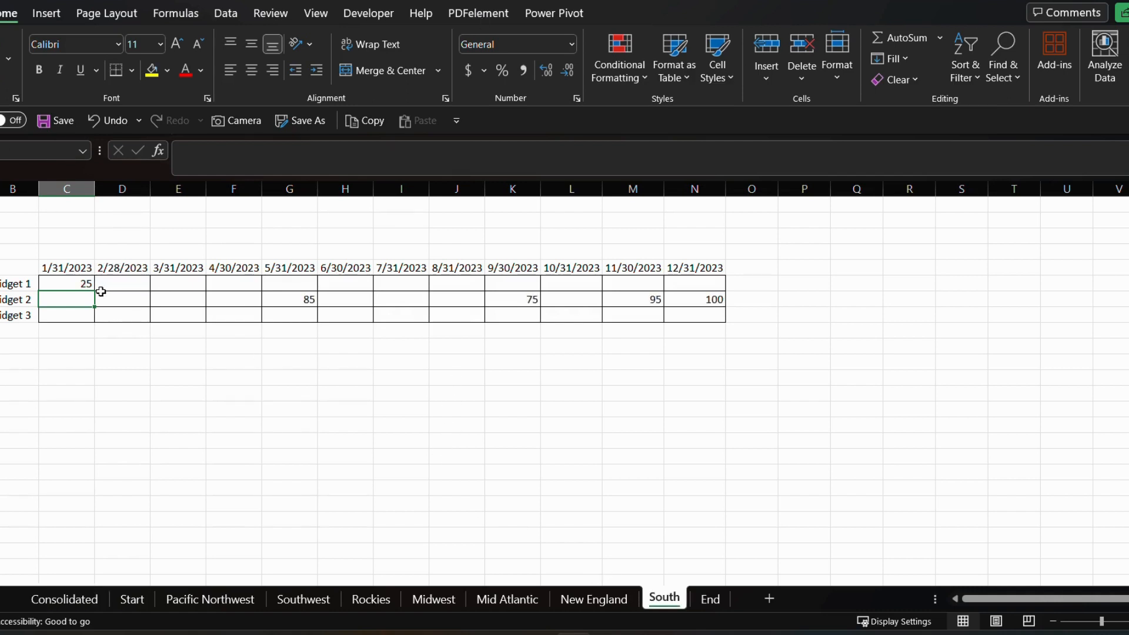
left_click(64, 599)
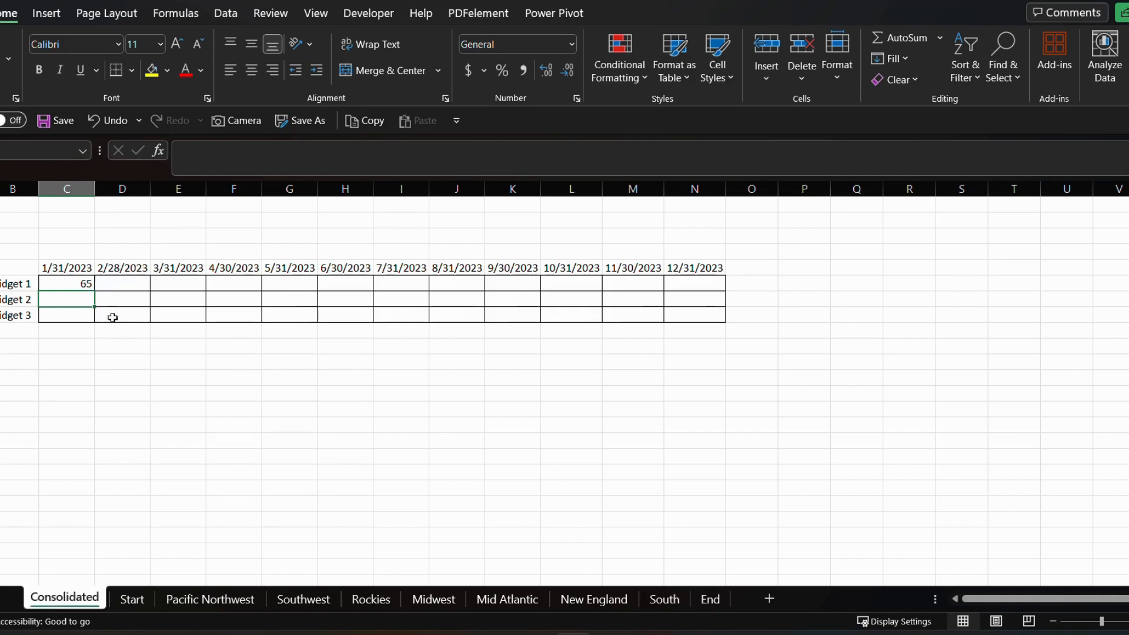
left_click(73, 282)
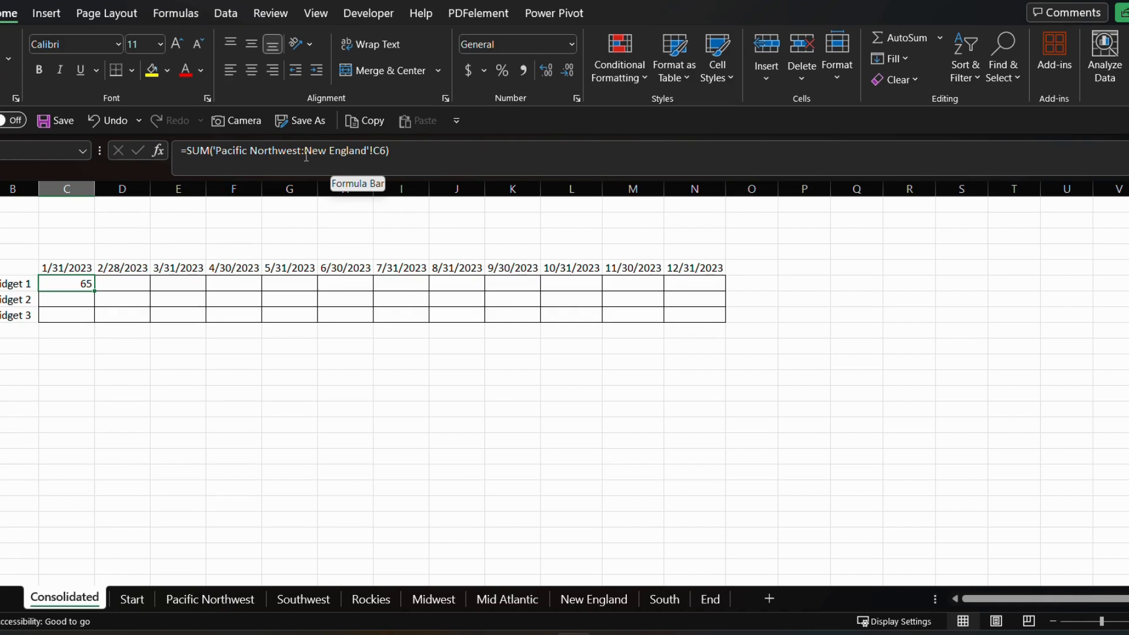
left_click(128, 599)
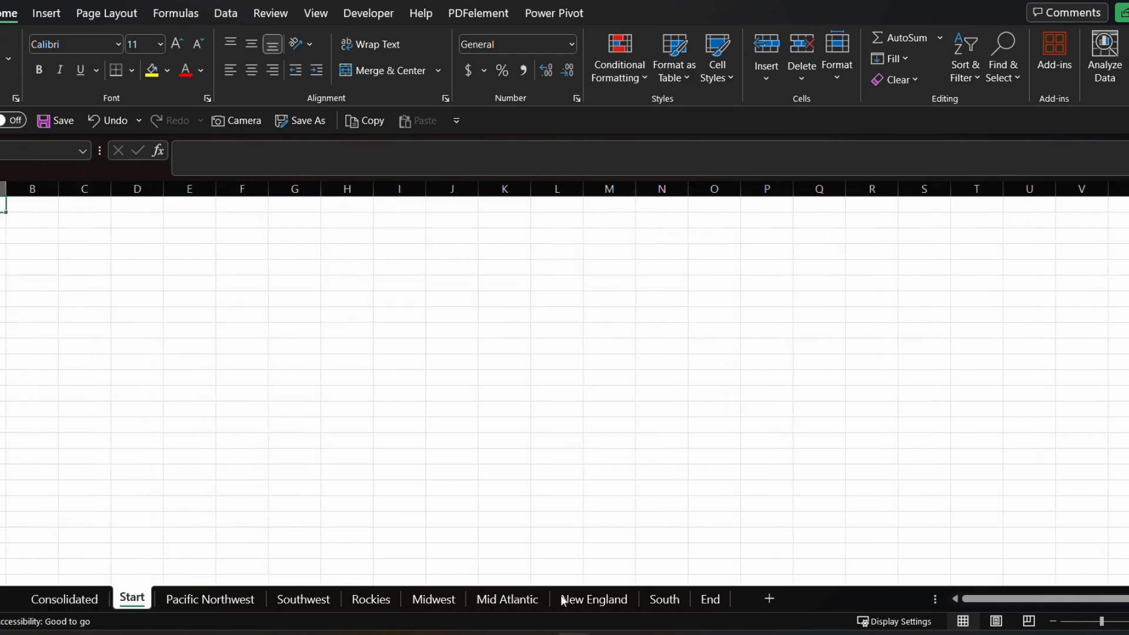
left_click(710, 601)
left_click(65, 598)
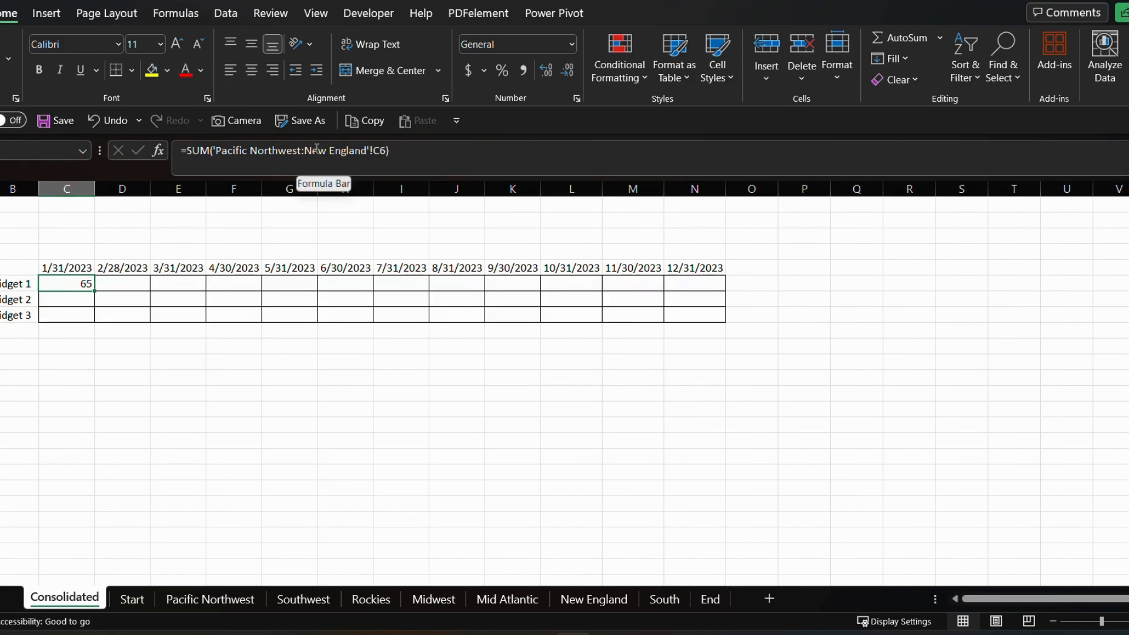
Set the end sheet of the 3D SUM formula back to South, giving =SUM('Pacific Northwest:South'!C6).
left_click_drag(304, 152, 369, 154)
type("Sou")
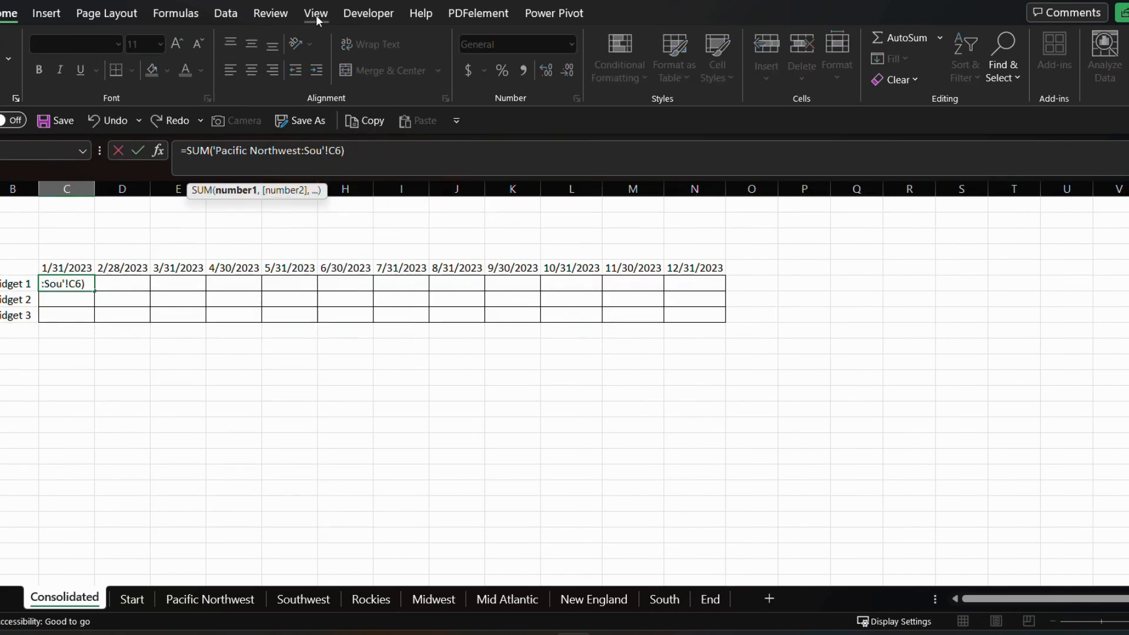
type("th")
key("Return")
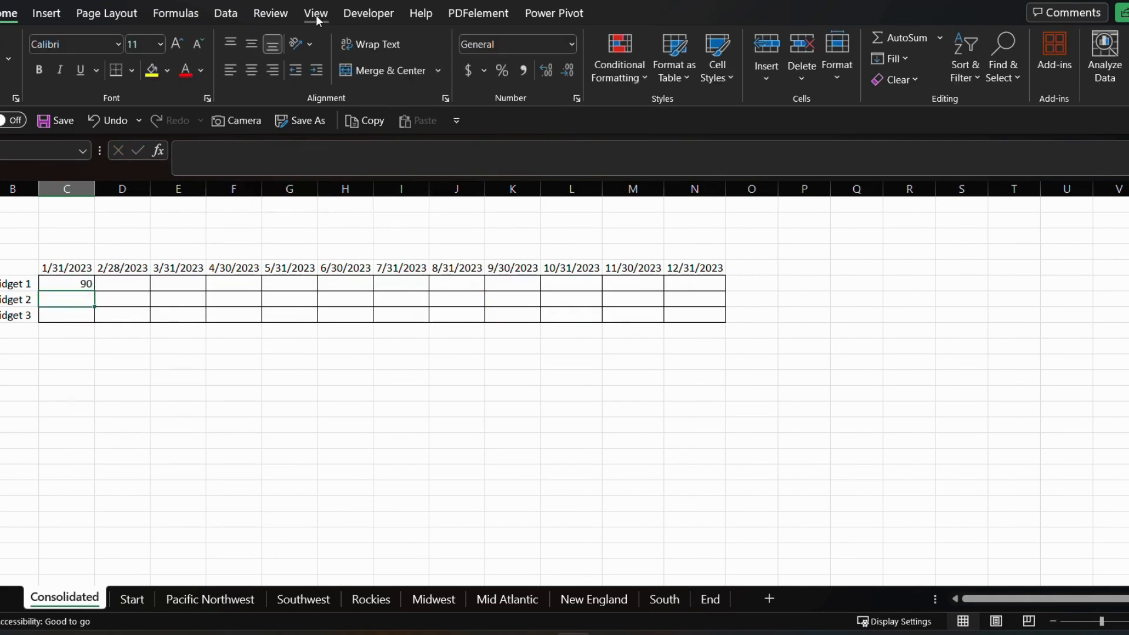
Fill the Widget 1 3D SUM formula across the row from 1/31/2023 through 12/31/2023 on the Consolidated sheet.
key("Up")
key("shift+Right")
key("shift+Right")
key("shift+Right")
key("shift+Right")
key("shift+Right")
key("shift+Right")
key("shift+Right")
key("shift+Right")
key("shift+Right")
key("shift+Right")
key("shift+Right")
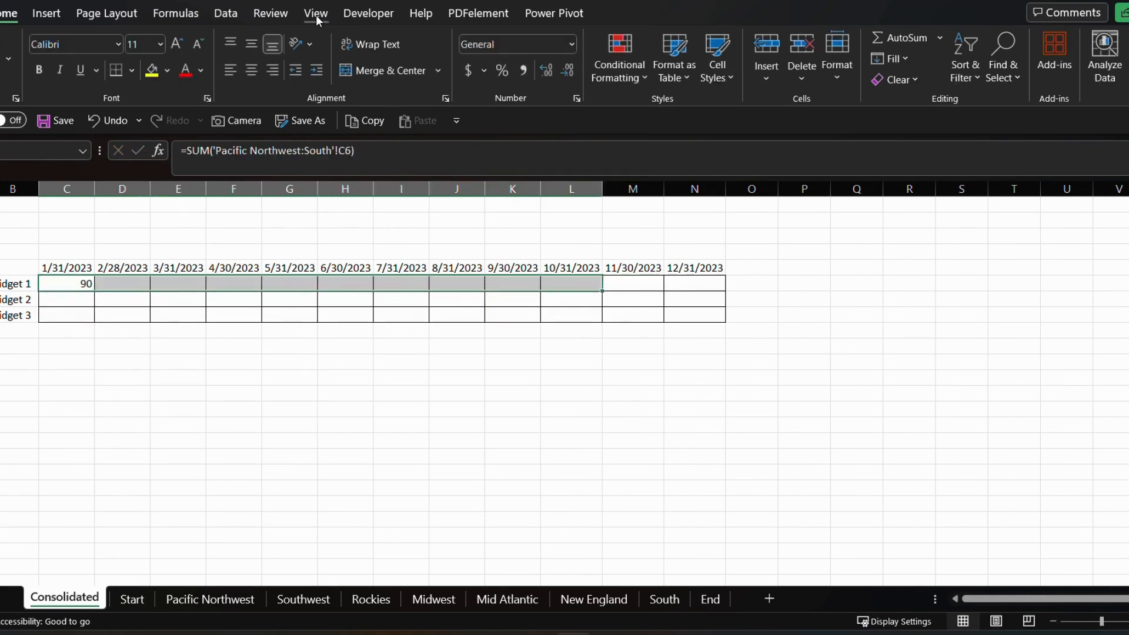
left_click(316, 13)
key("ctrl+r")
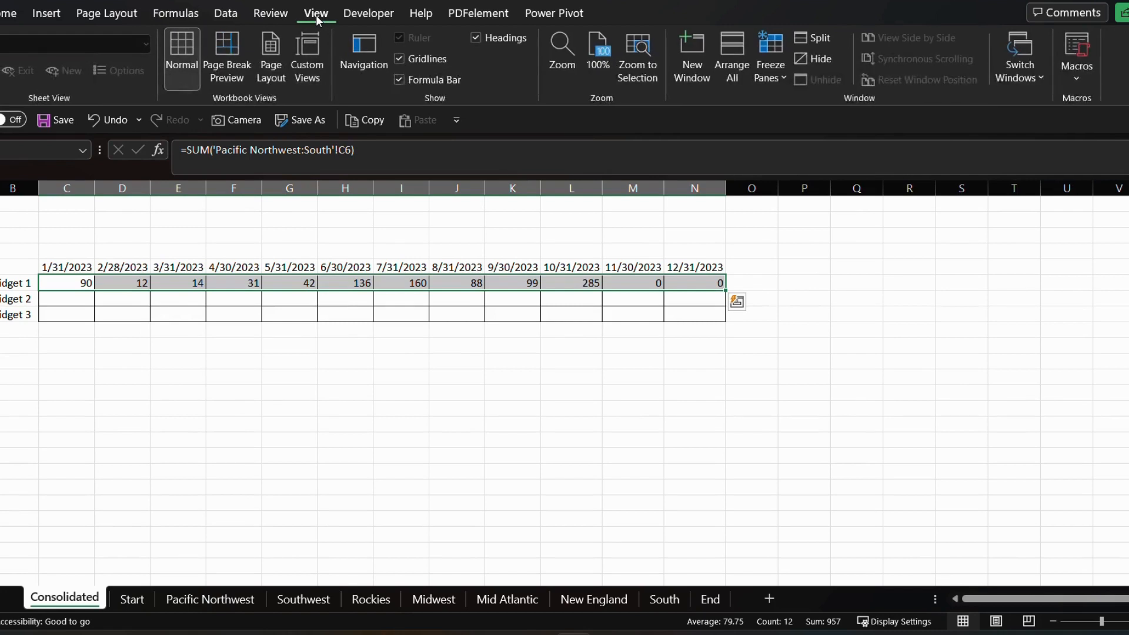
Fill the Widget 1 row's formulas down through the Widget 2 and Widget 3 rows for all twelve months.
key("shift+Down")
key("shift+Down")
key("ctrl+d")
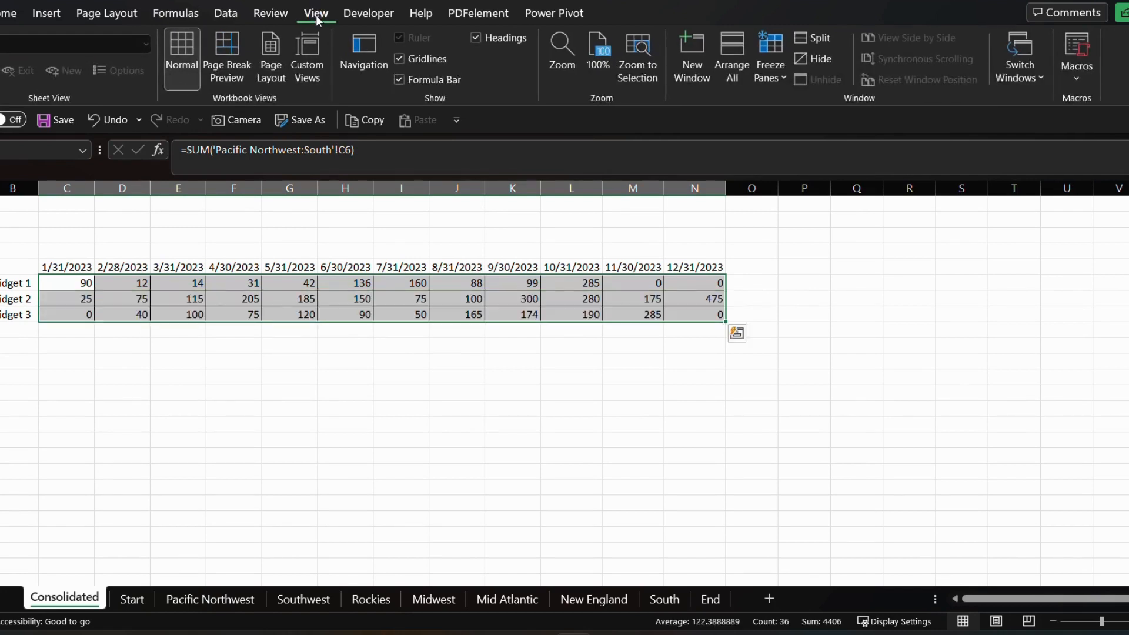
left_click(887, 236)
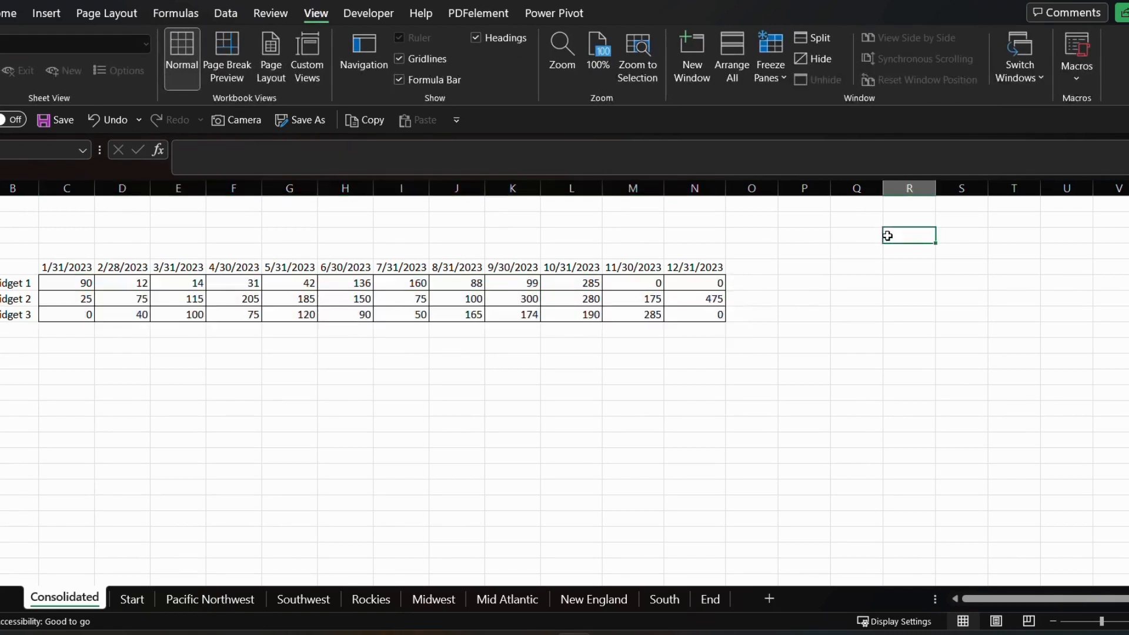